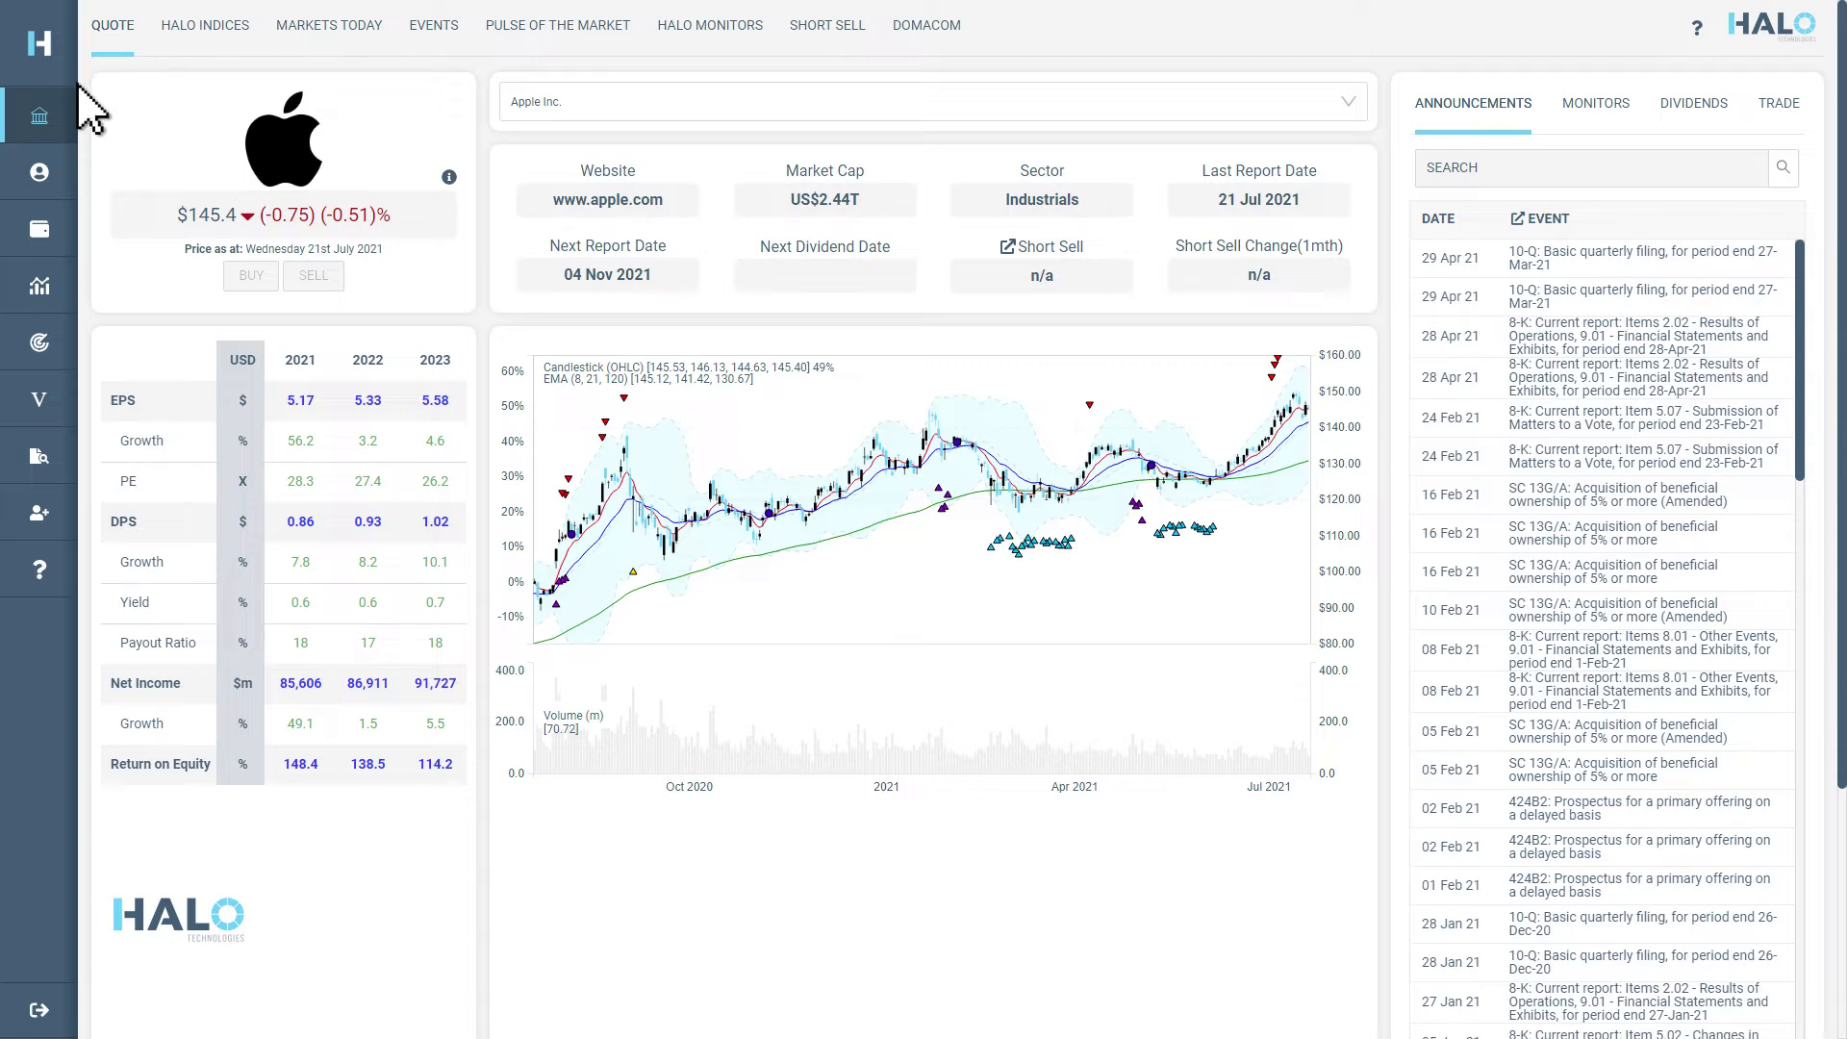
Open the PRO Tools screener from the sidebar to show the US Growth Stocks scan results
{"action": "mouse_move", "coordinate": [49, 115]}
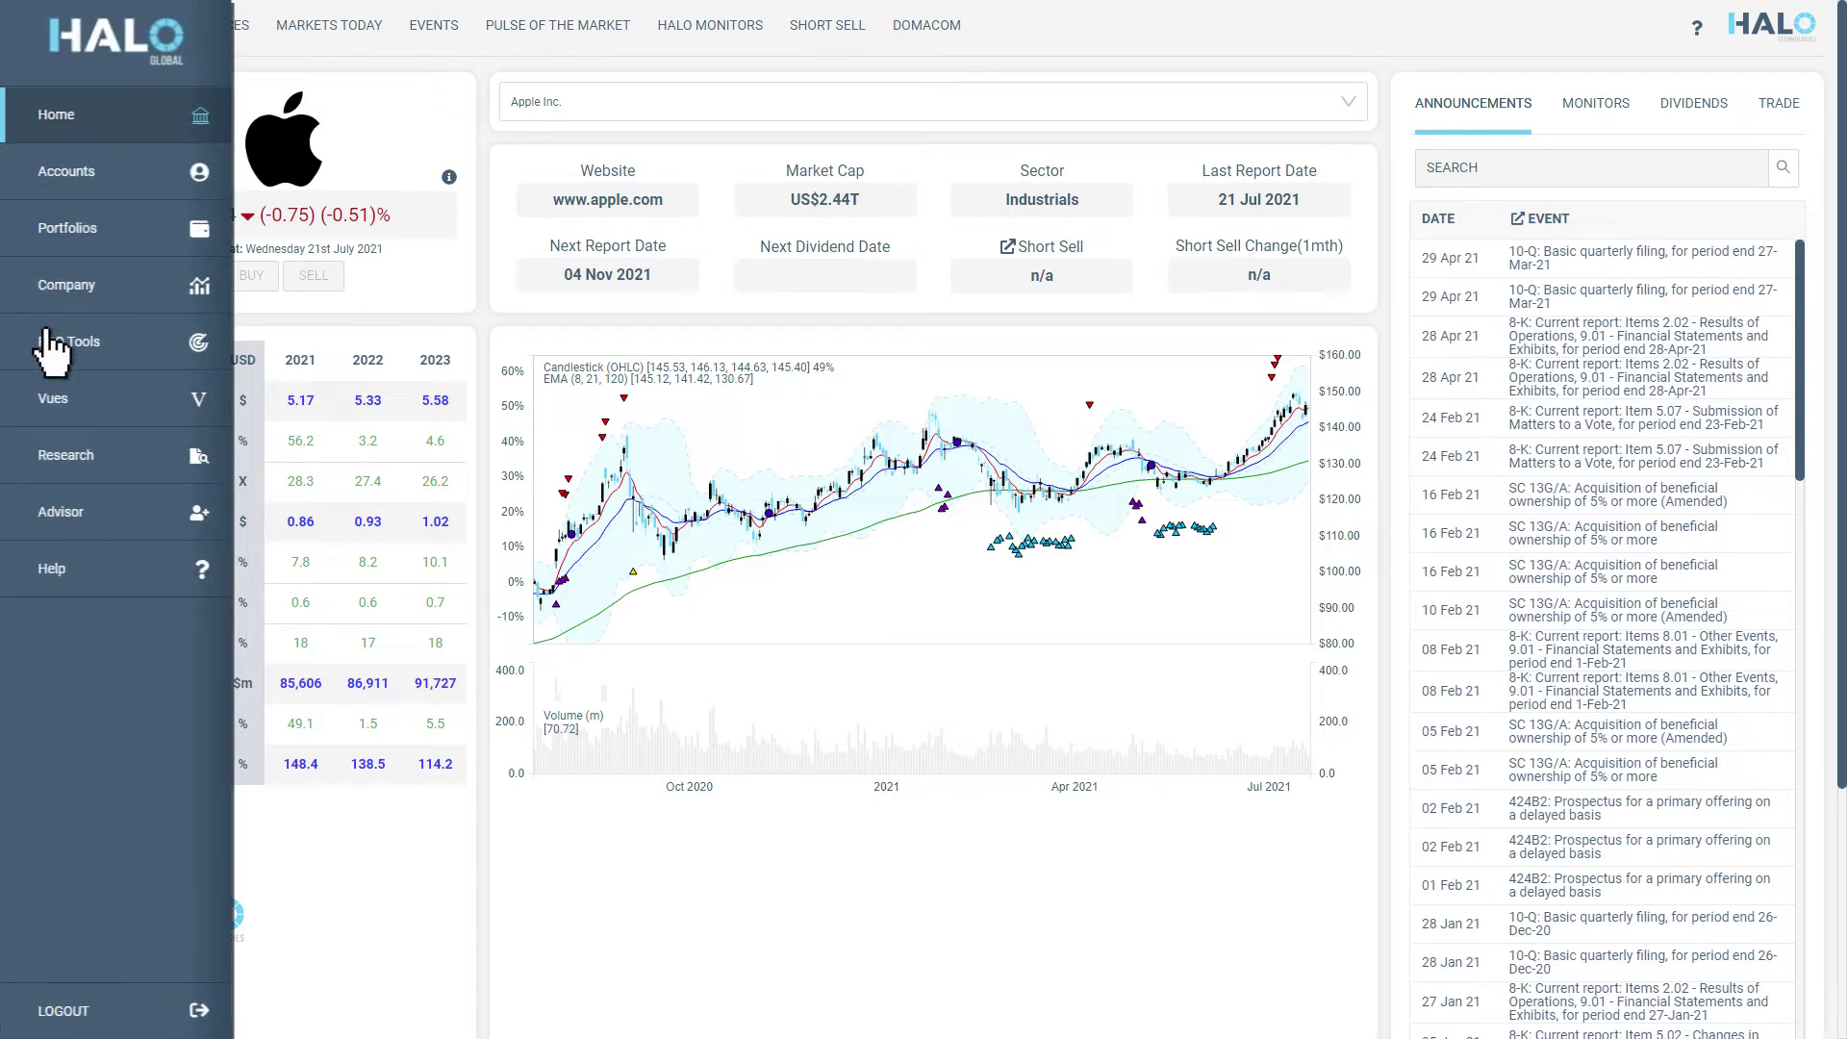
{"action": "left_click", "coordinate": [48, 351]}
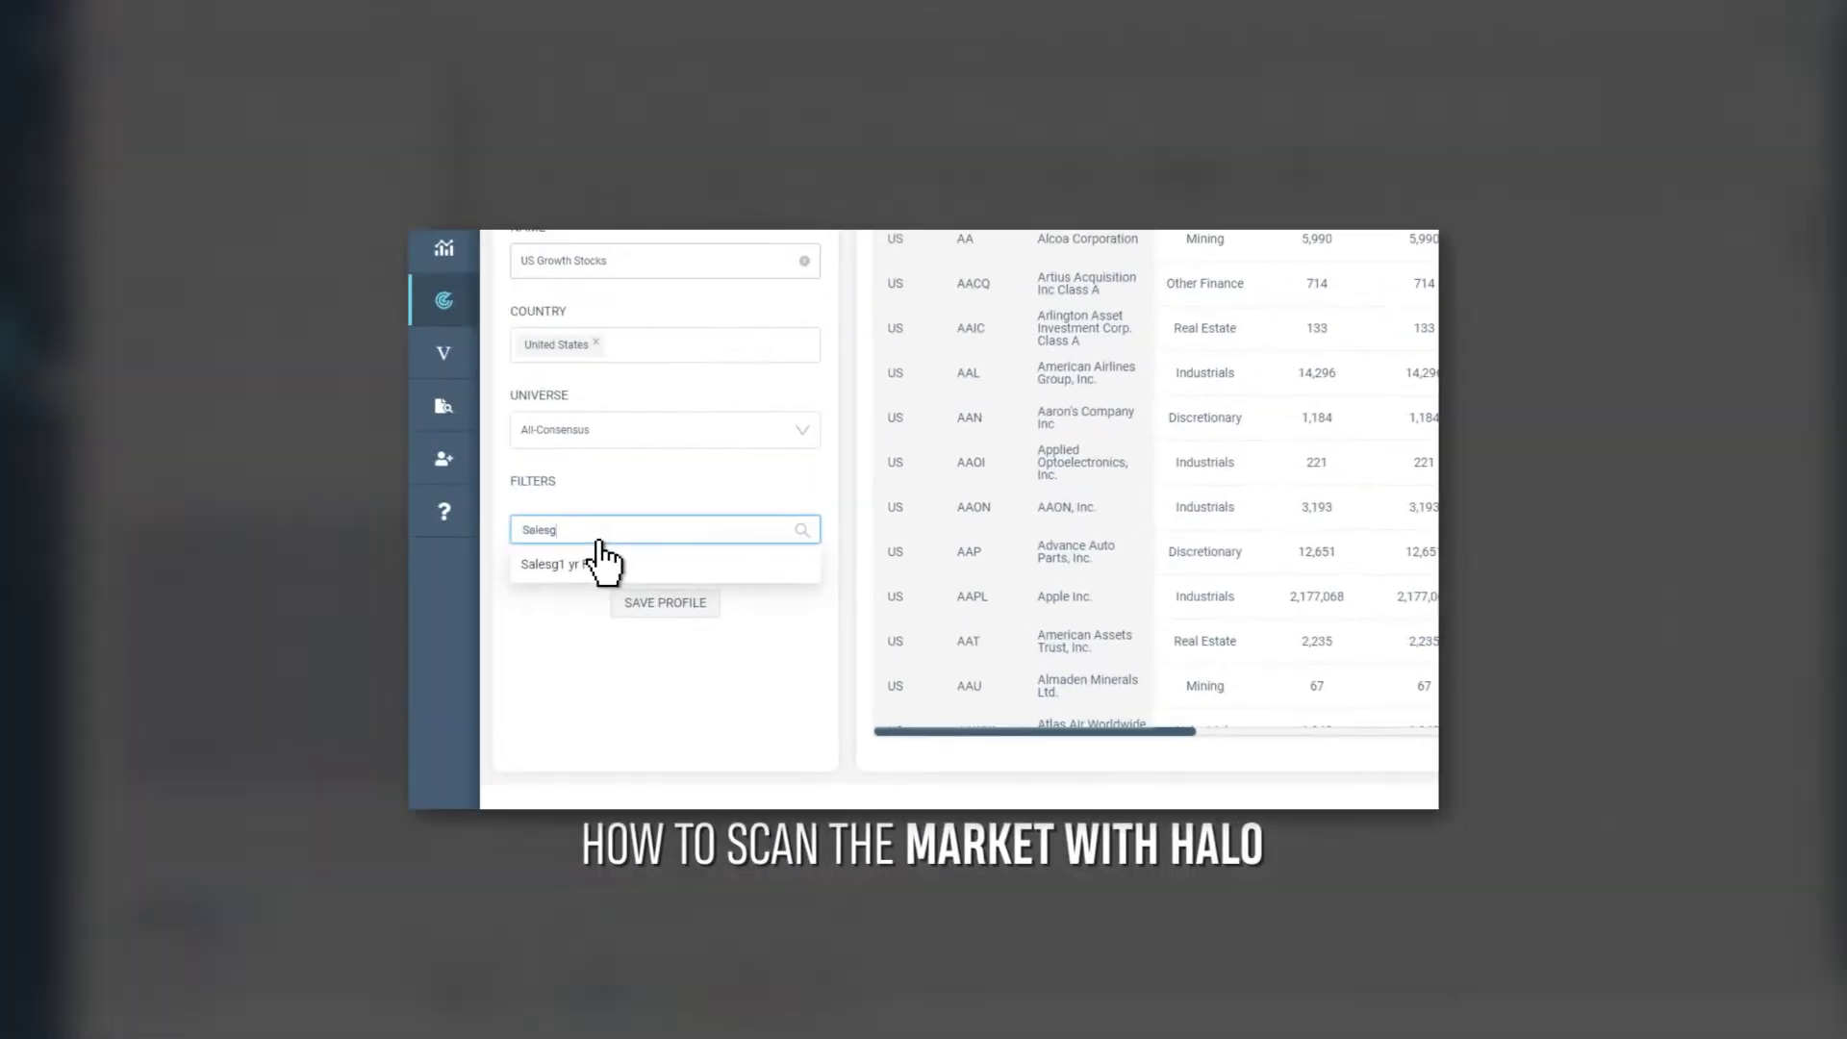
Add a Salesg1 yr Fwd filter with threshold 10, then start another filter searching 'Consensus'
{"action": "left_click", "coordinate": [604, 565]}
{"action": "left_click", "coordinate": [685, 589]}
{"action": "type", "text": "10"}
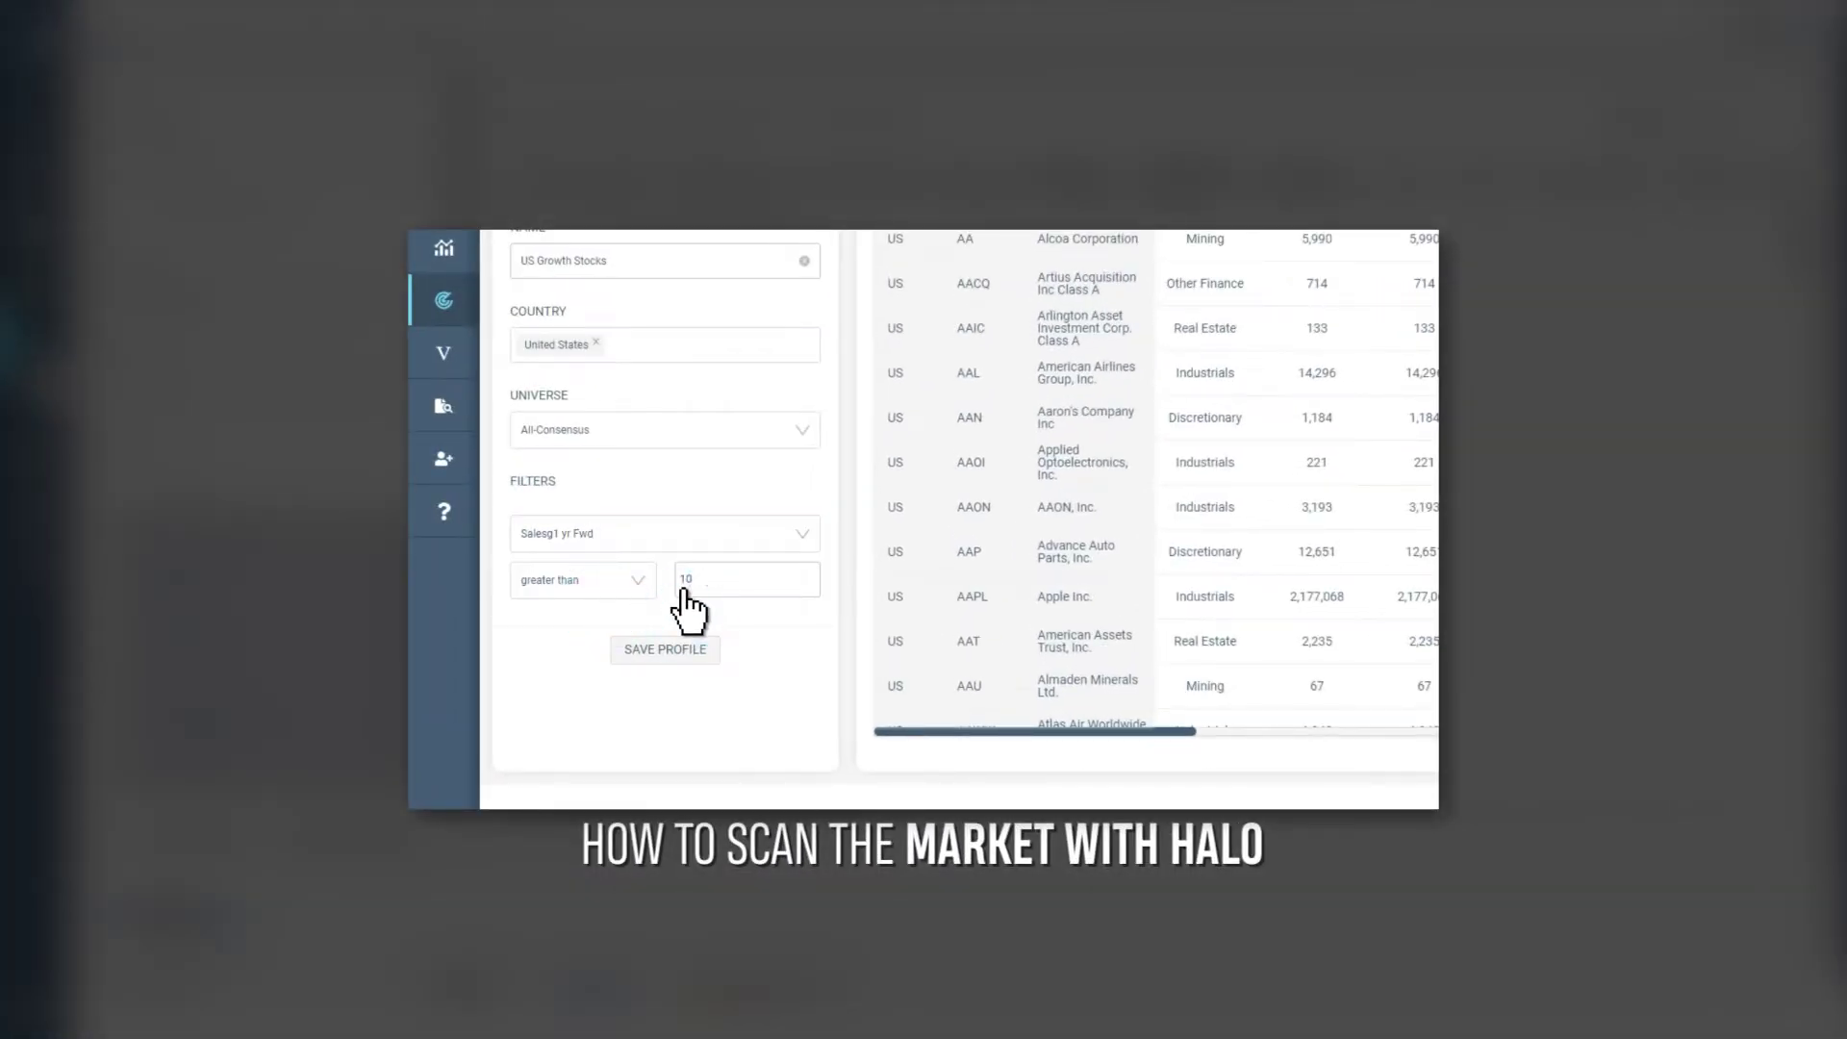
{"action": "key", "text": "Return"}
{"action": "left_click", "coordinate": [519, 528]}
{"action": "type", "text": "Consensus"}
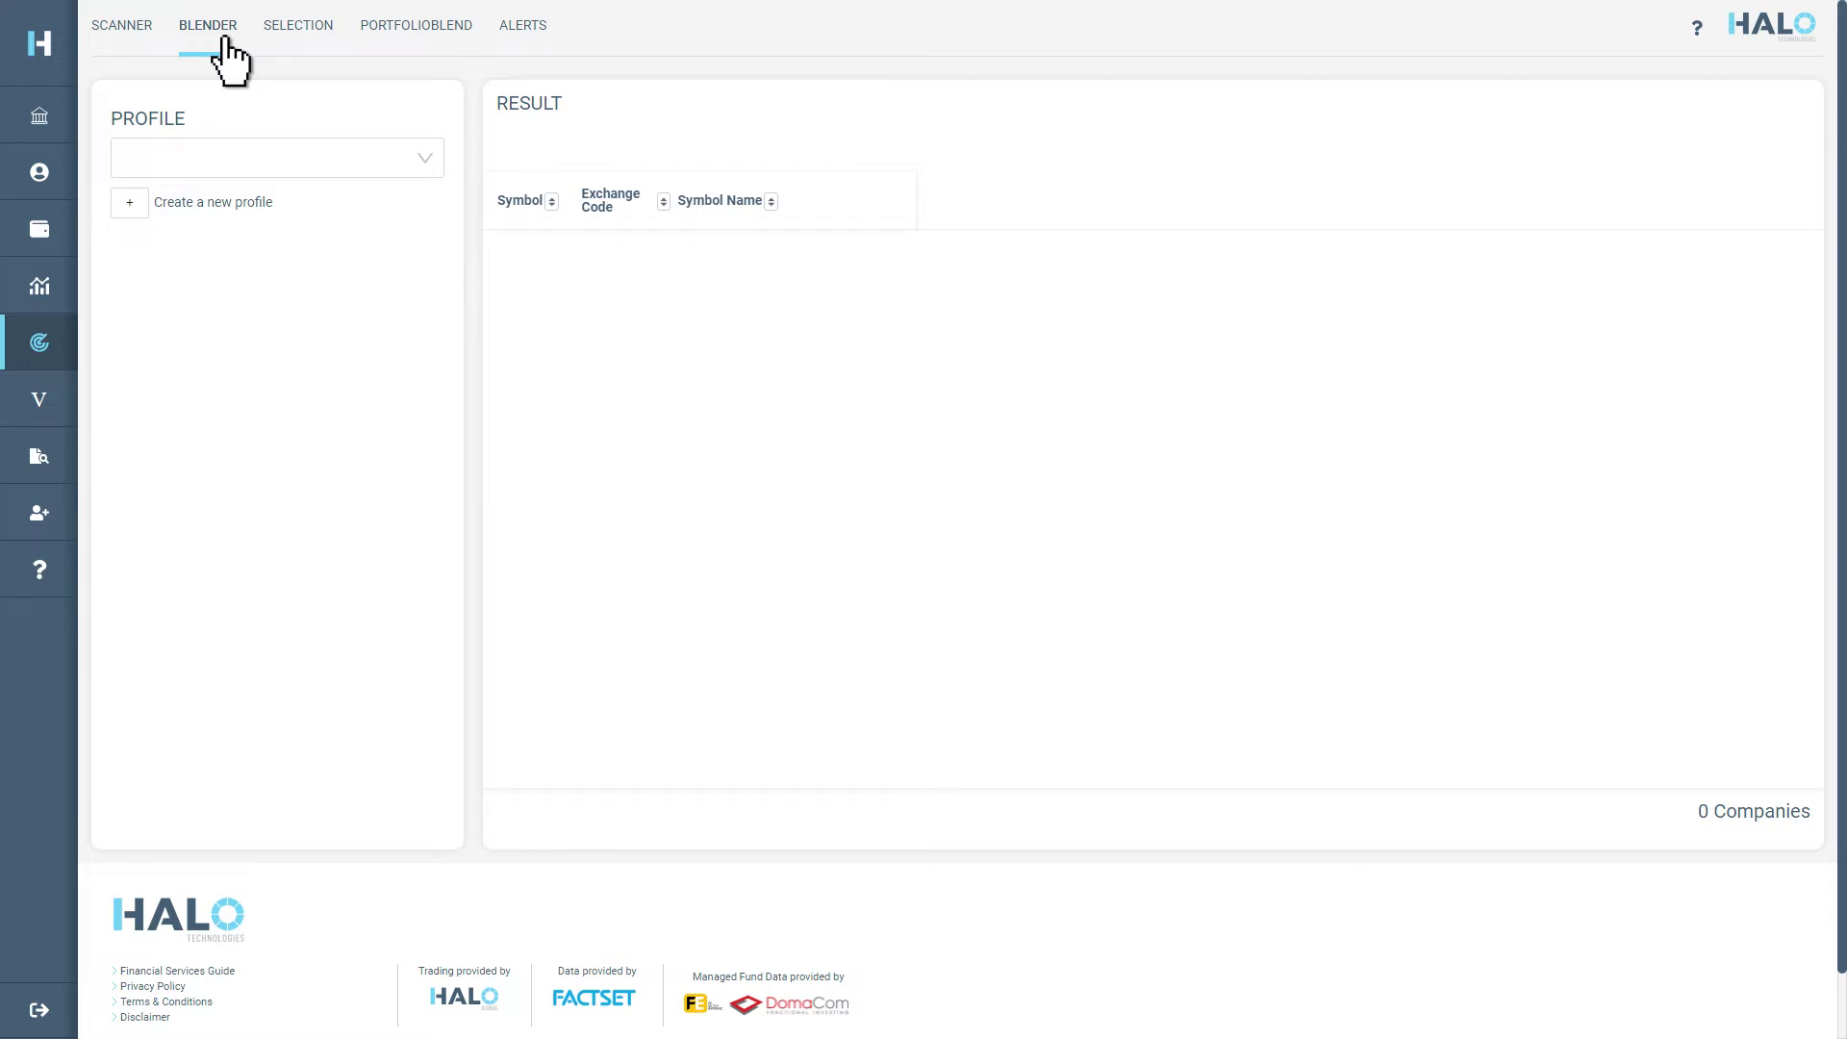
Create a new Blender profile named 'North America Triple Blessed'
{"action": "left_click", "coordinate": [130, 205]}
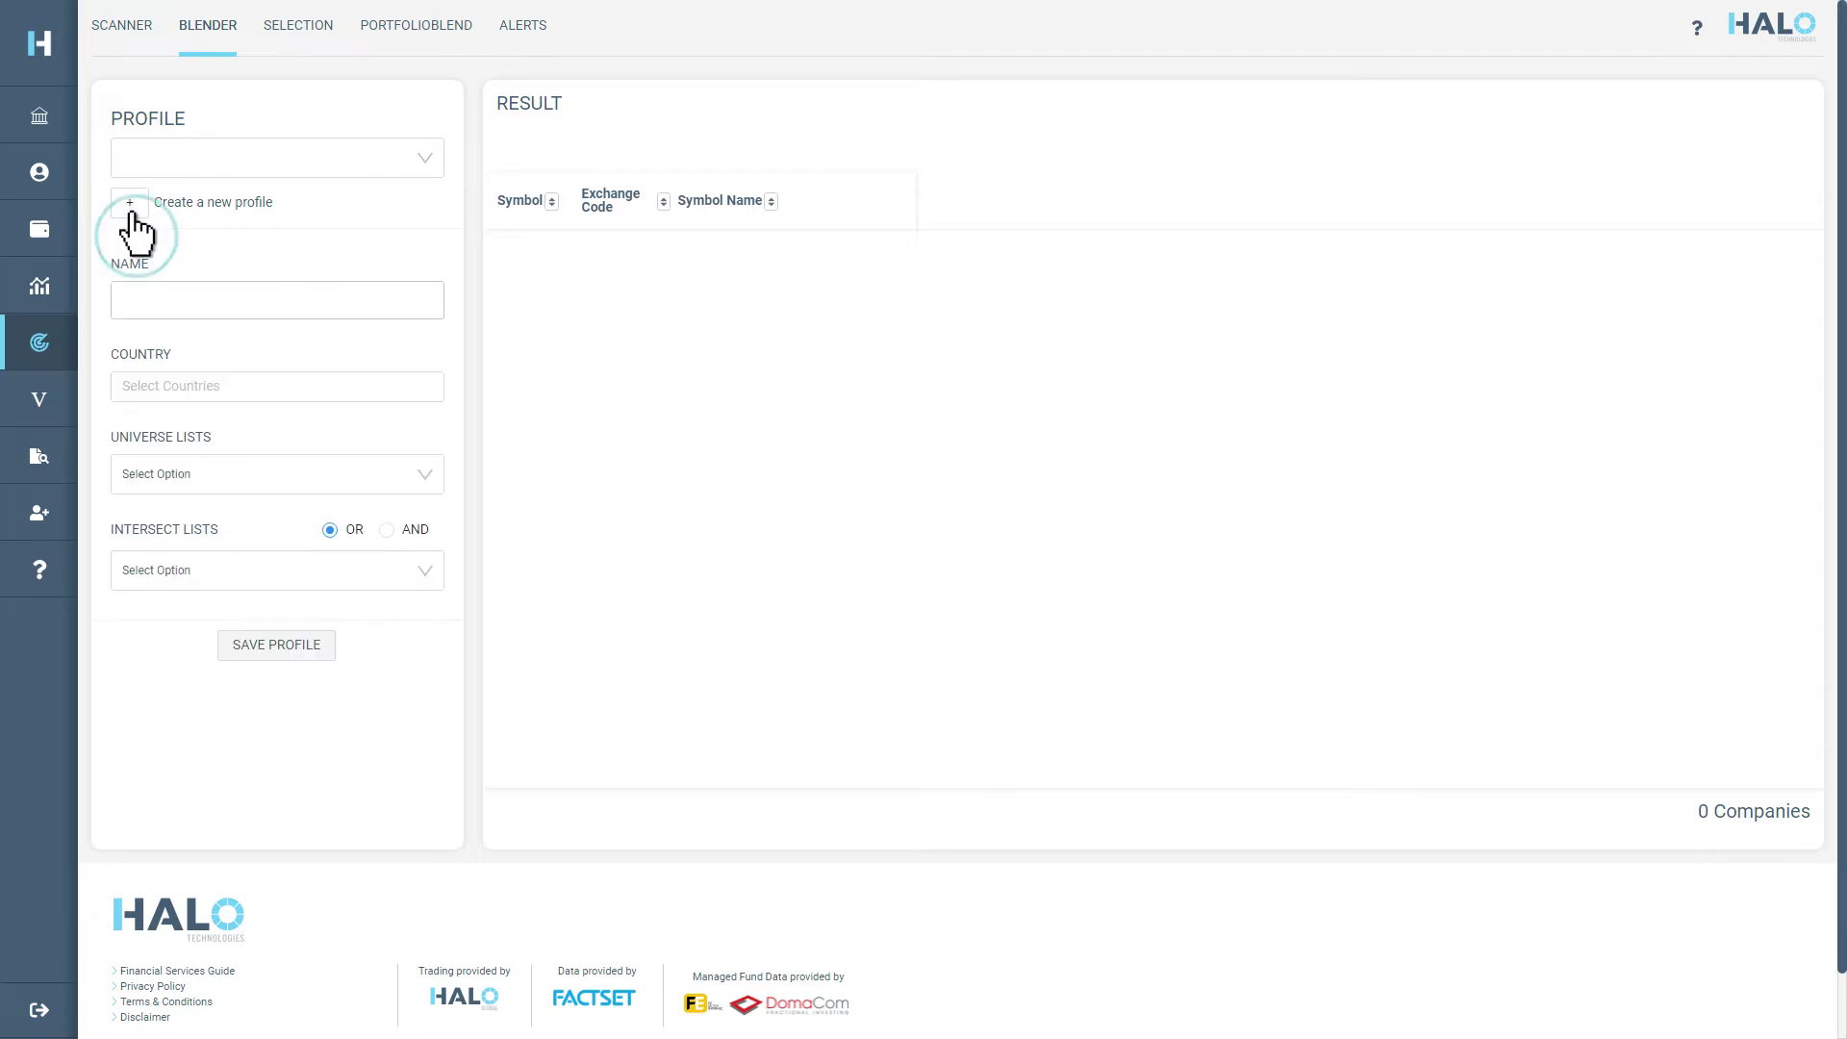
{"action": "left_click", "coordinate": [124, 293]}
{"action": "type", "text": "North America Triple Blessed"}
Limit the profile's countries to United States and Canada under Americas
{"action": "left_click", "coordinate": [135, 396]}
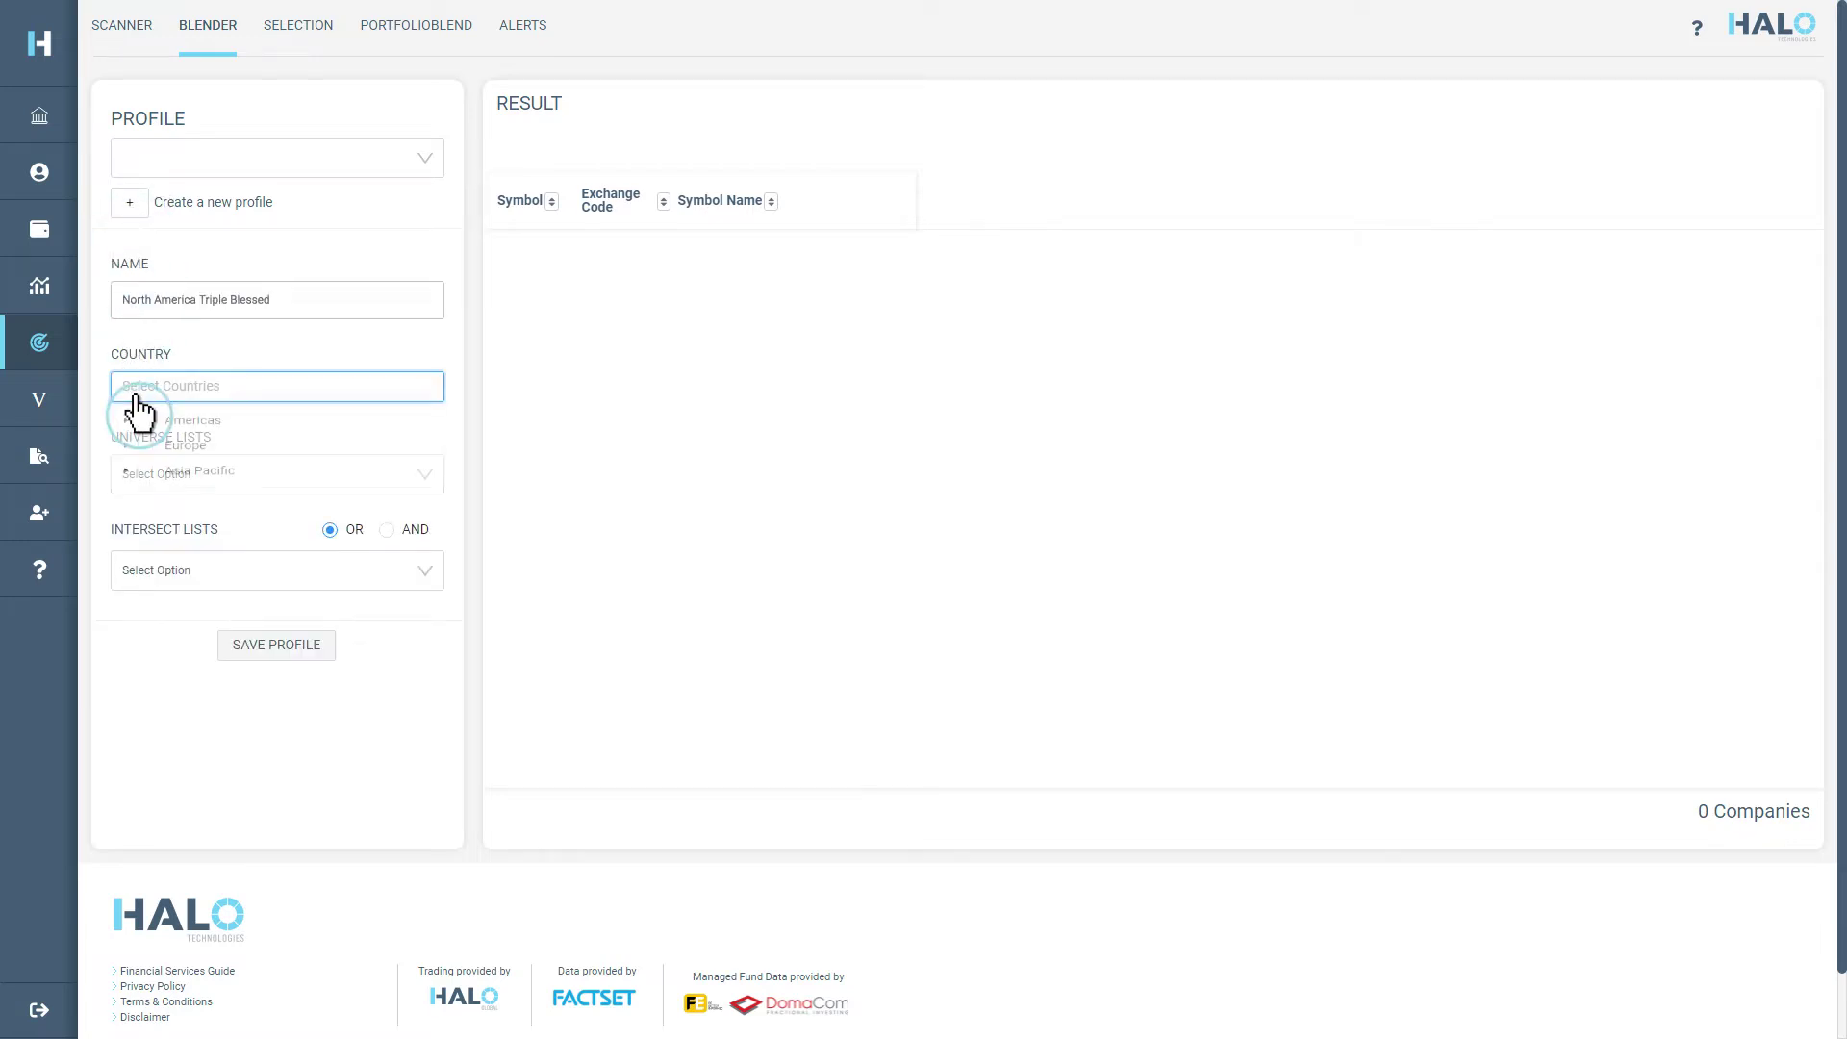
{"action": "left_click", "coordinate": [128, 425]}
{"action": "left_click", "coordinate": [177, 463]}
{"action": "left_click", "coordinate": [182, 532]}
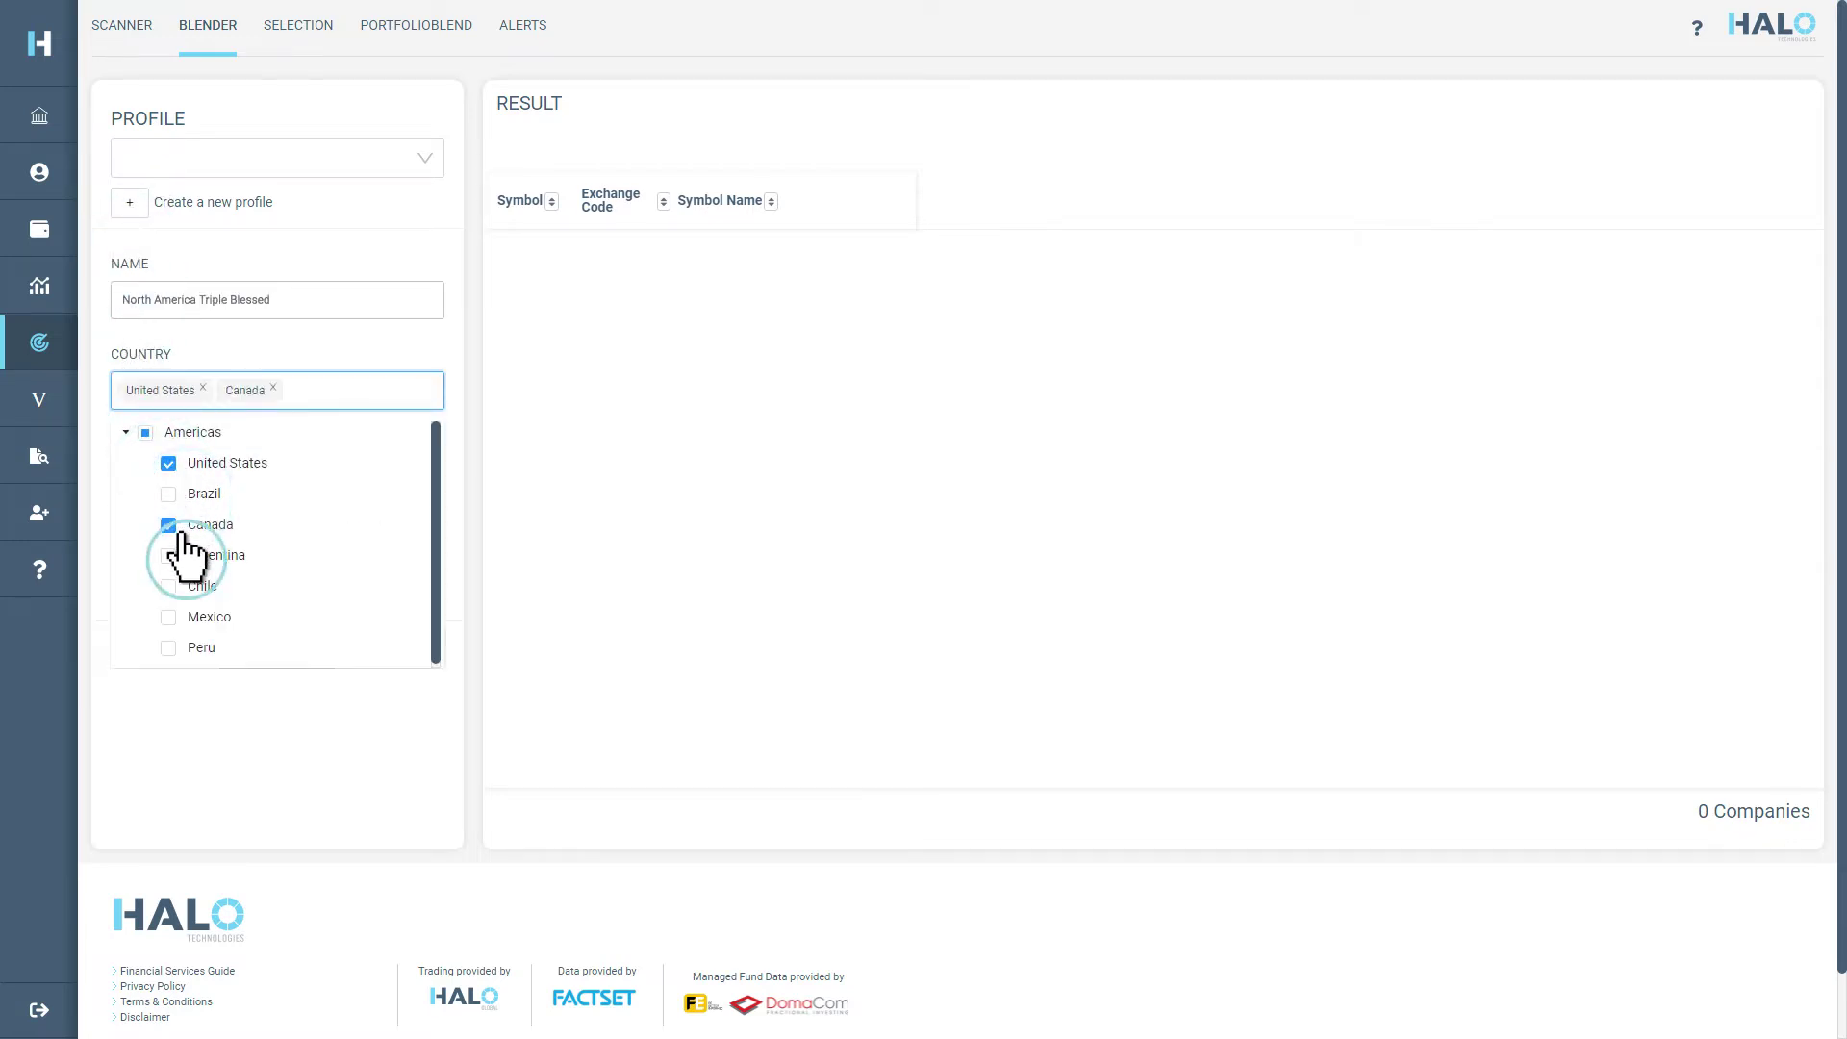
{"action": "left_click", "coordinate": [239, 371]}
{"action": "left_click", "coordinate": [243, 502]}
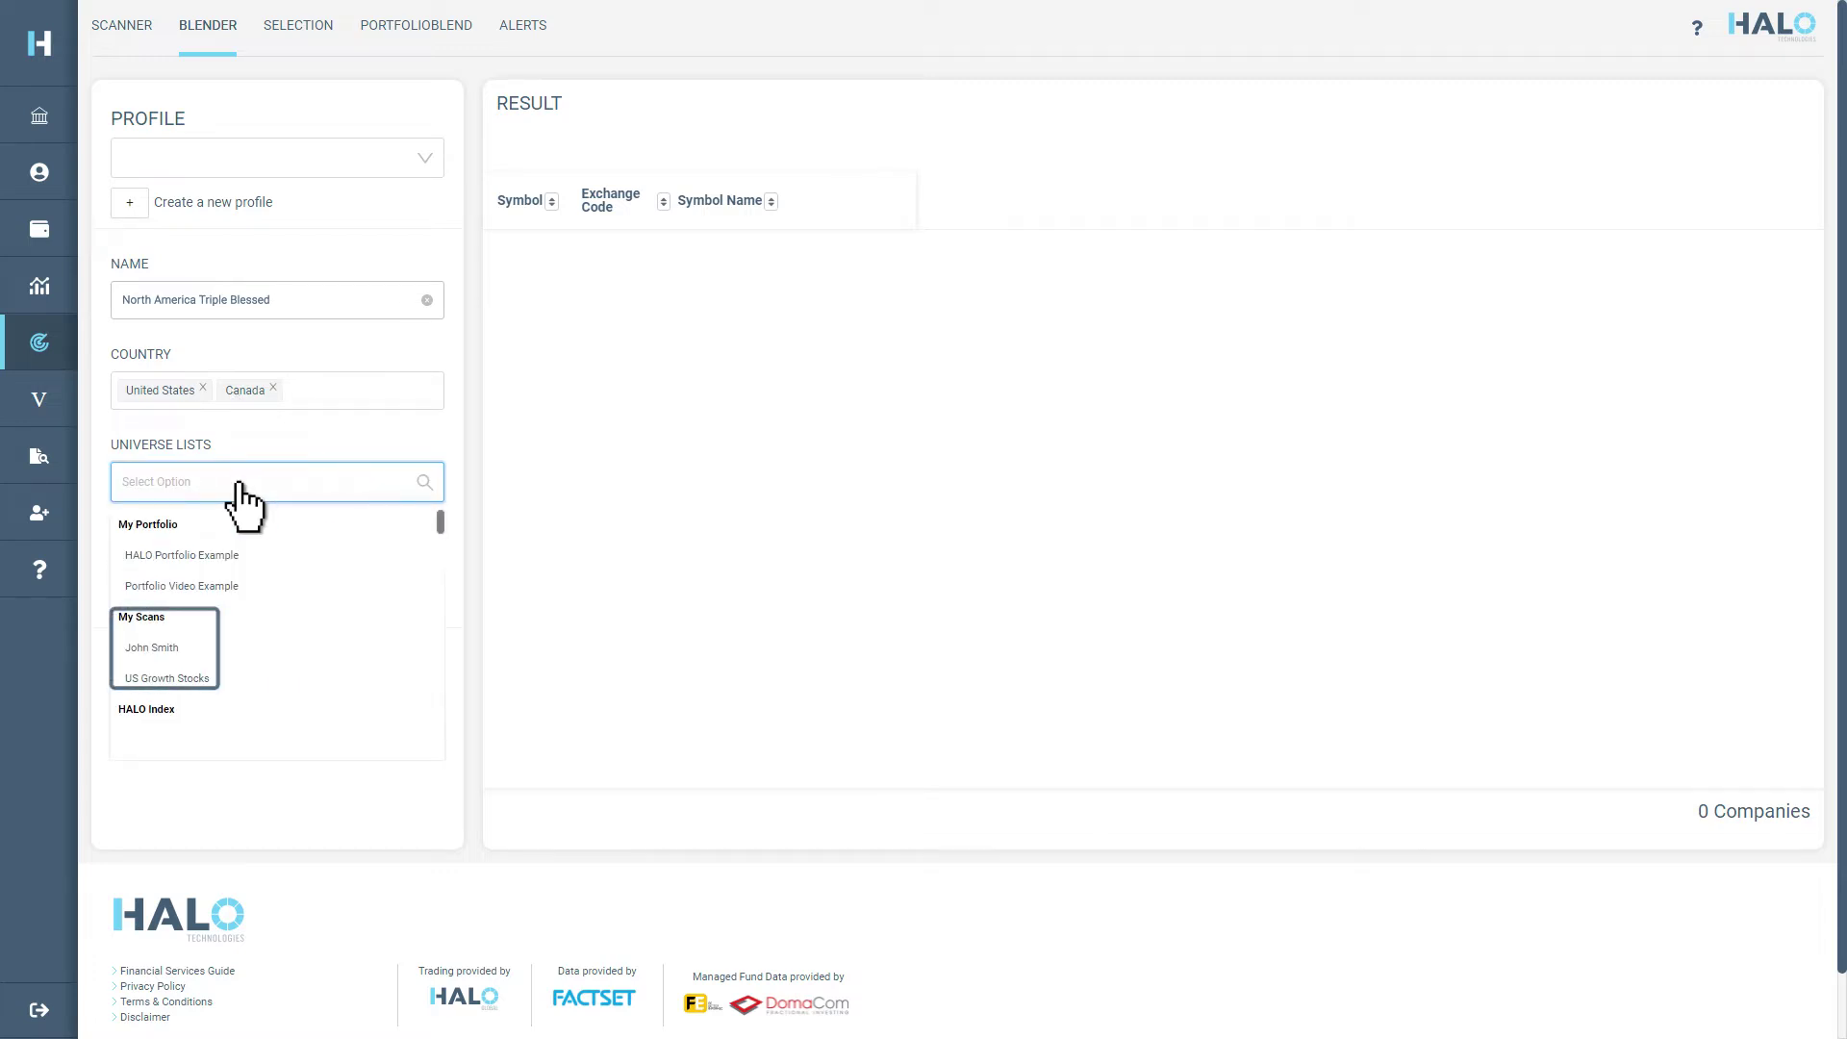
Use ALL-Consensus as the universe (5429 companies) and trim the name to 'North America Triple Bless'
{"action": "left_click_drag", "start_coordinate": [442, 531], "coordinate": [441, 716]}
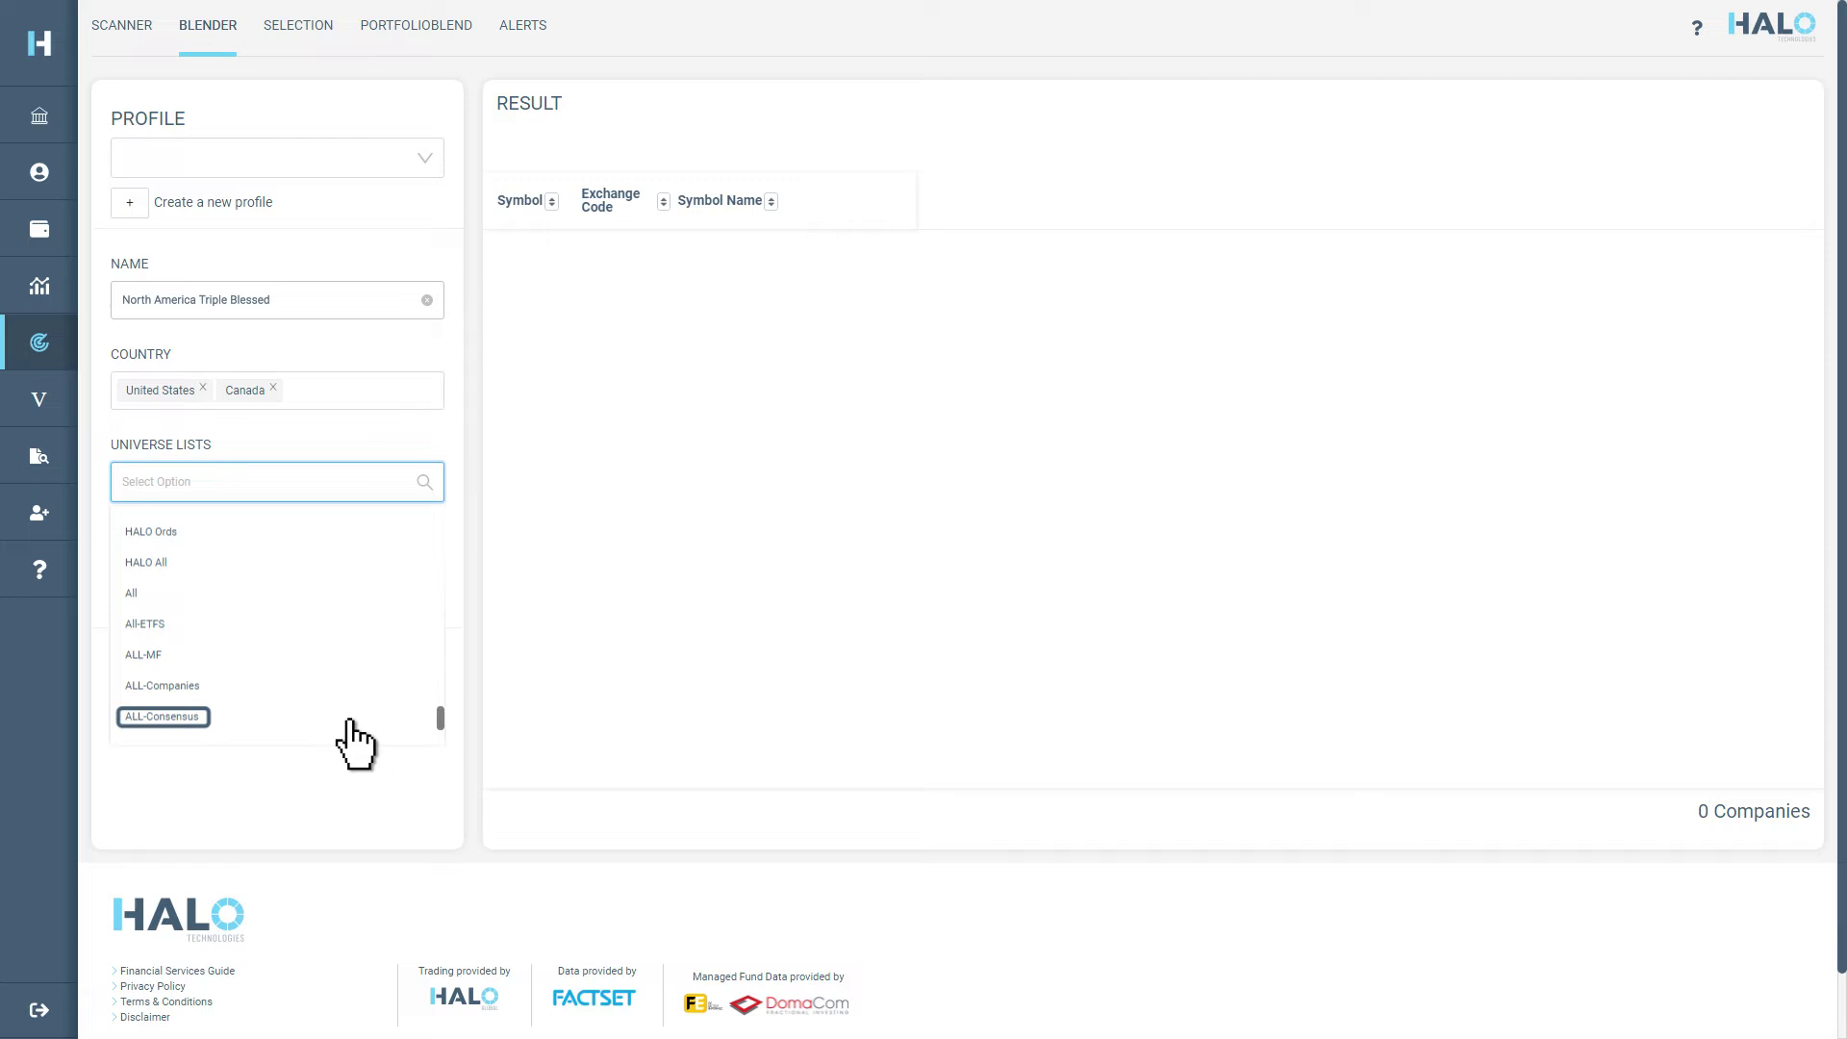
{"action": "left_click", "coordinate": [203, 721]}
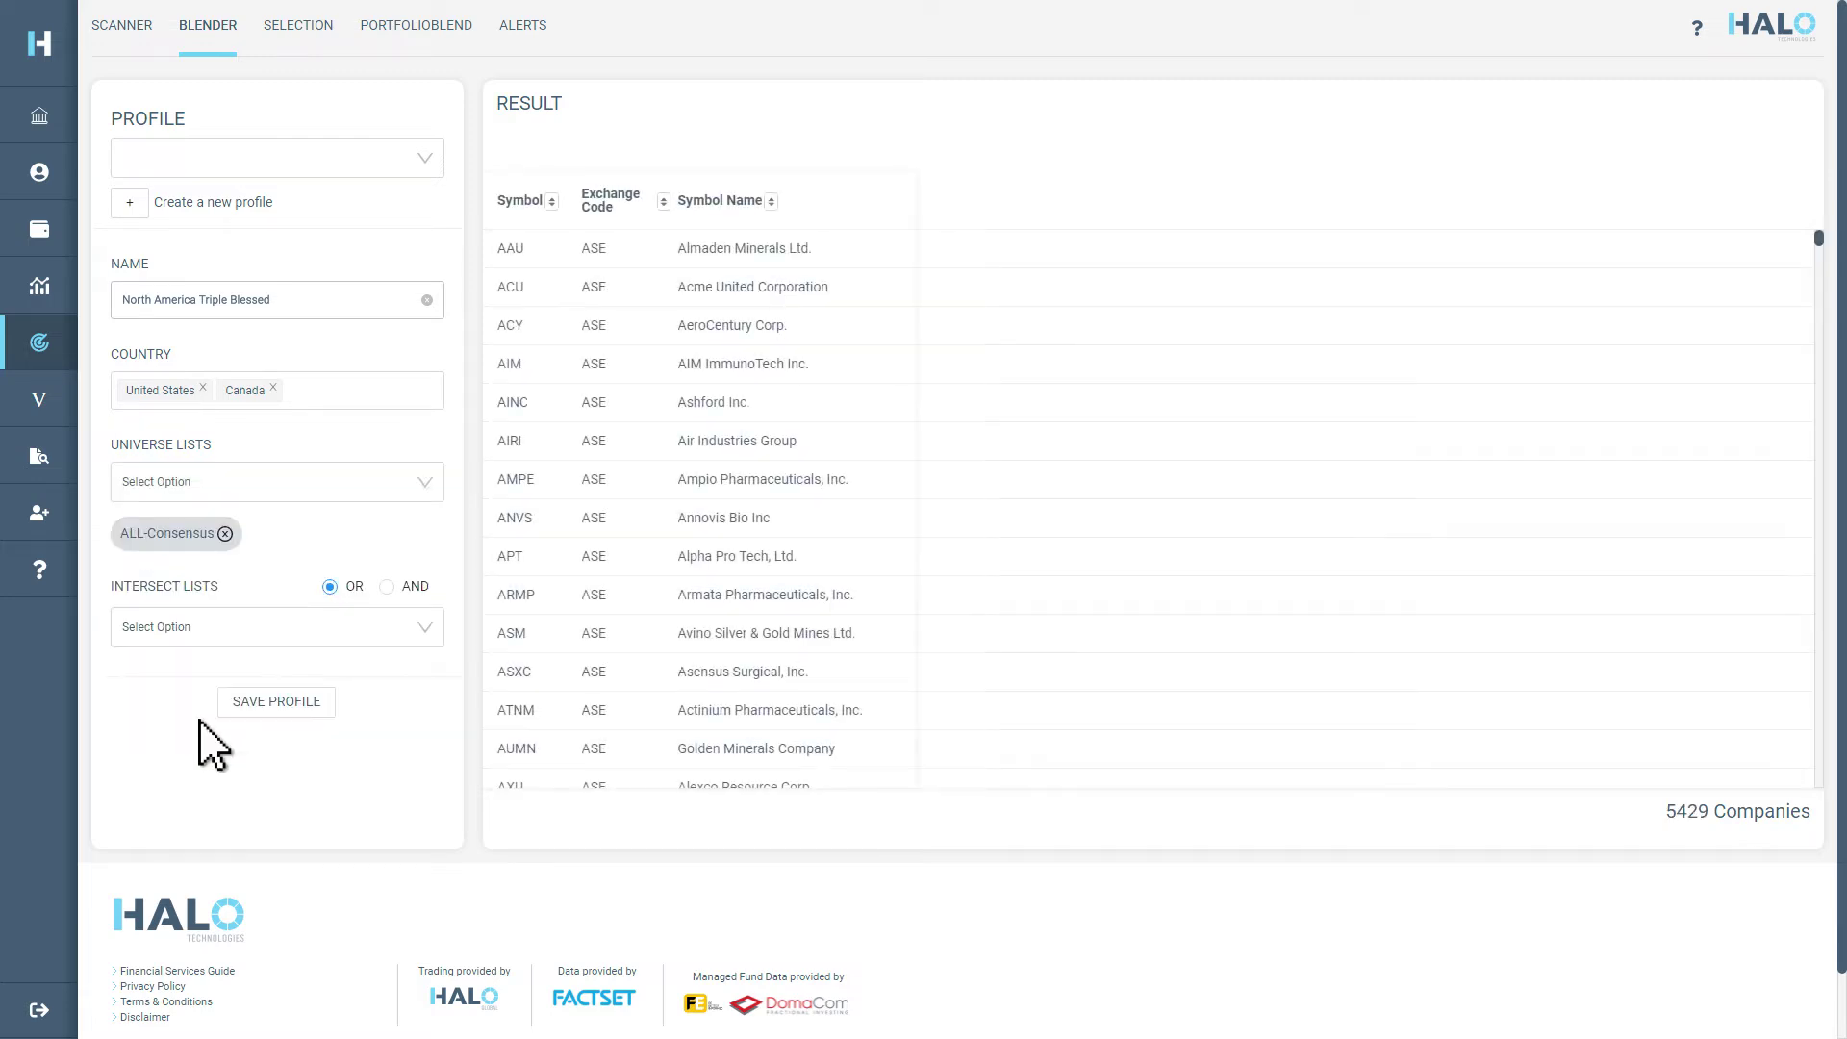
{"action": "key", "text": "BackSpace"}
{"action": "key", "text": "BackSpace"}
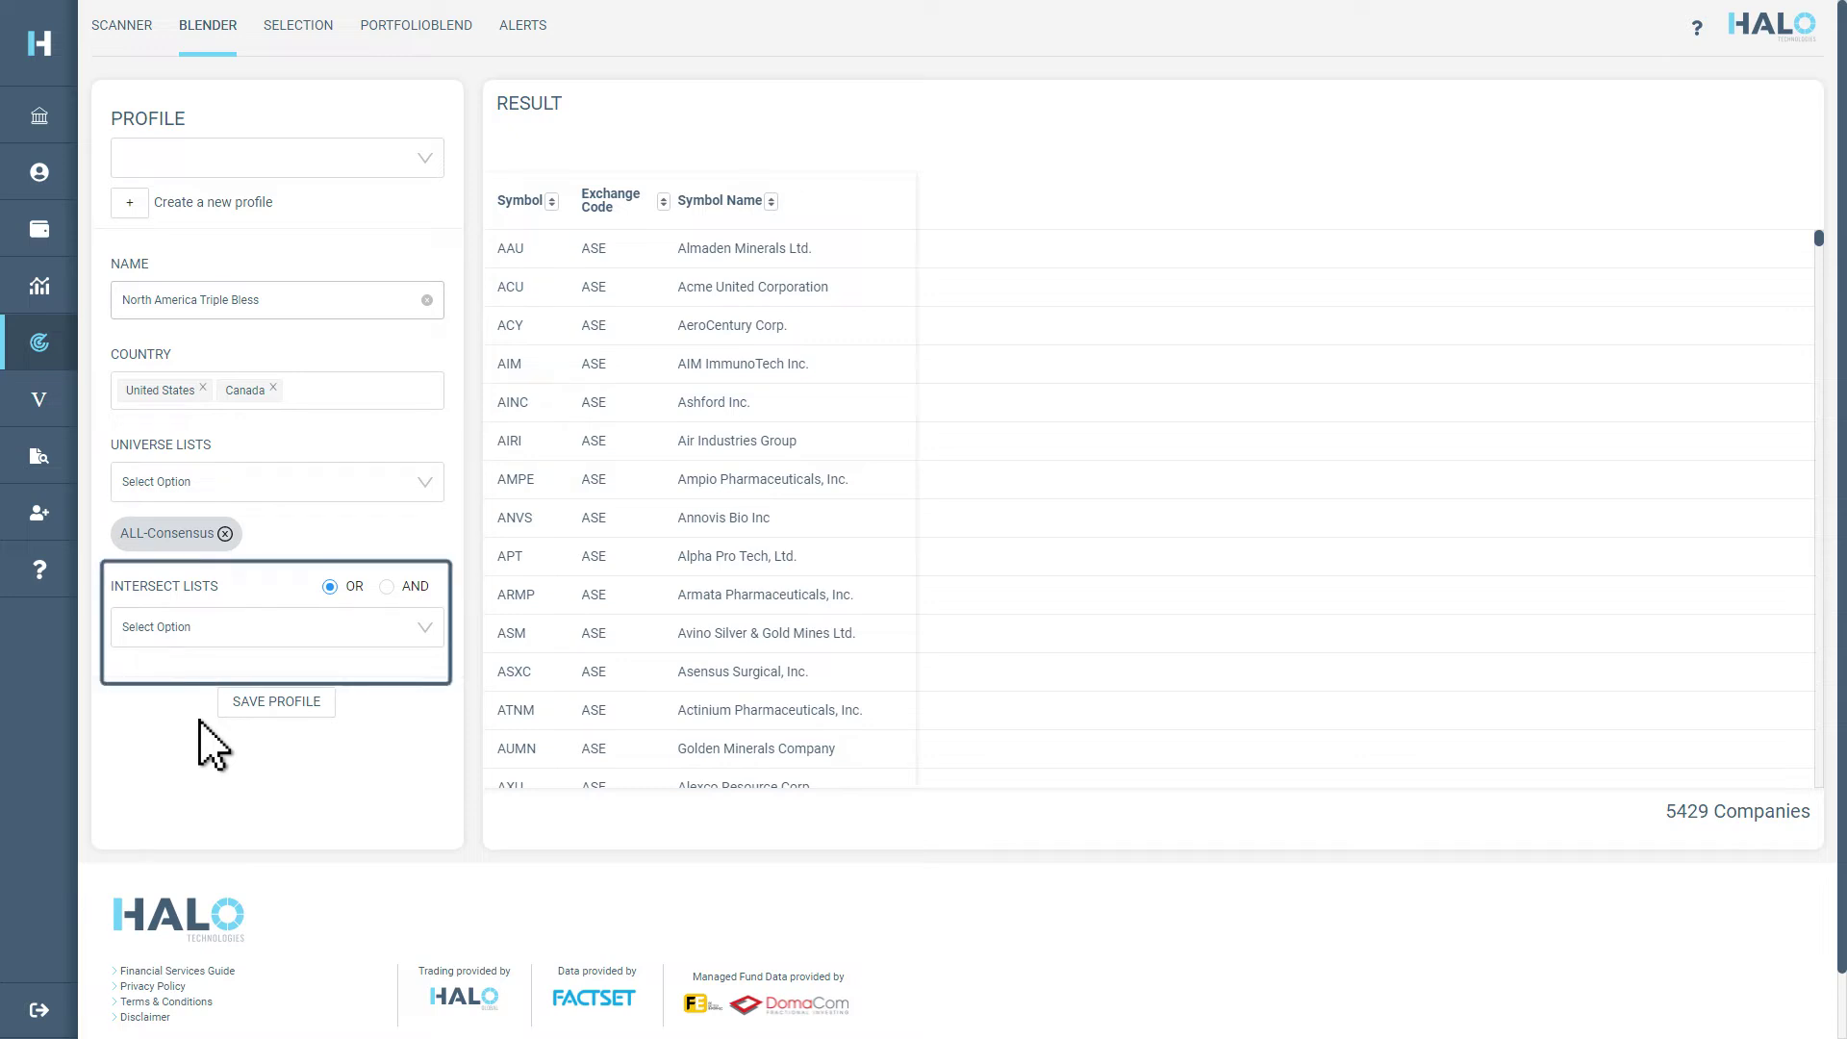
Intersect the profile with the Consensus Cheap monitor, leaving 952 companies
{"action": "left_click", "coordinate": [208, 632]}
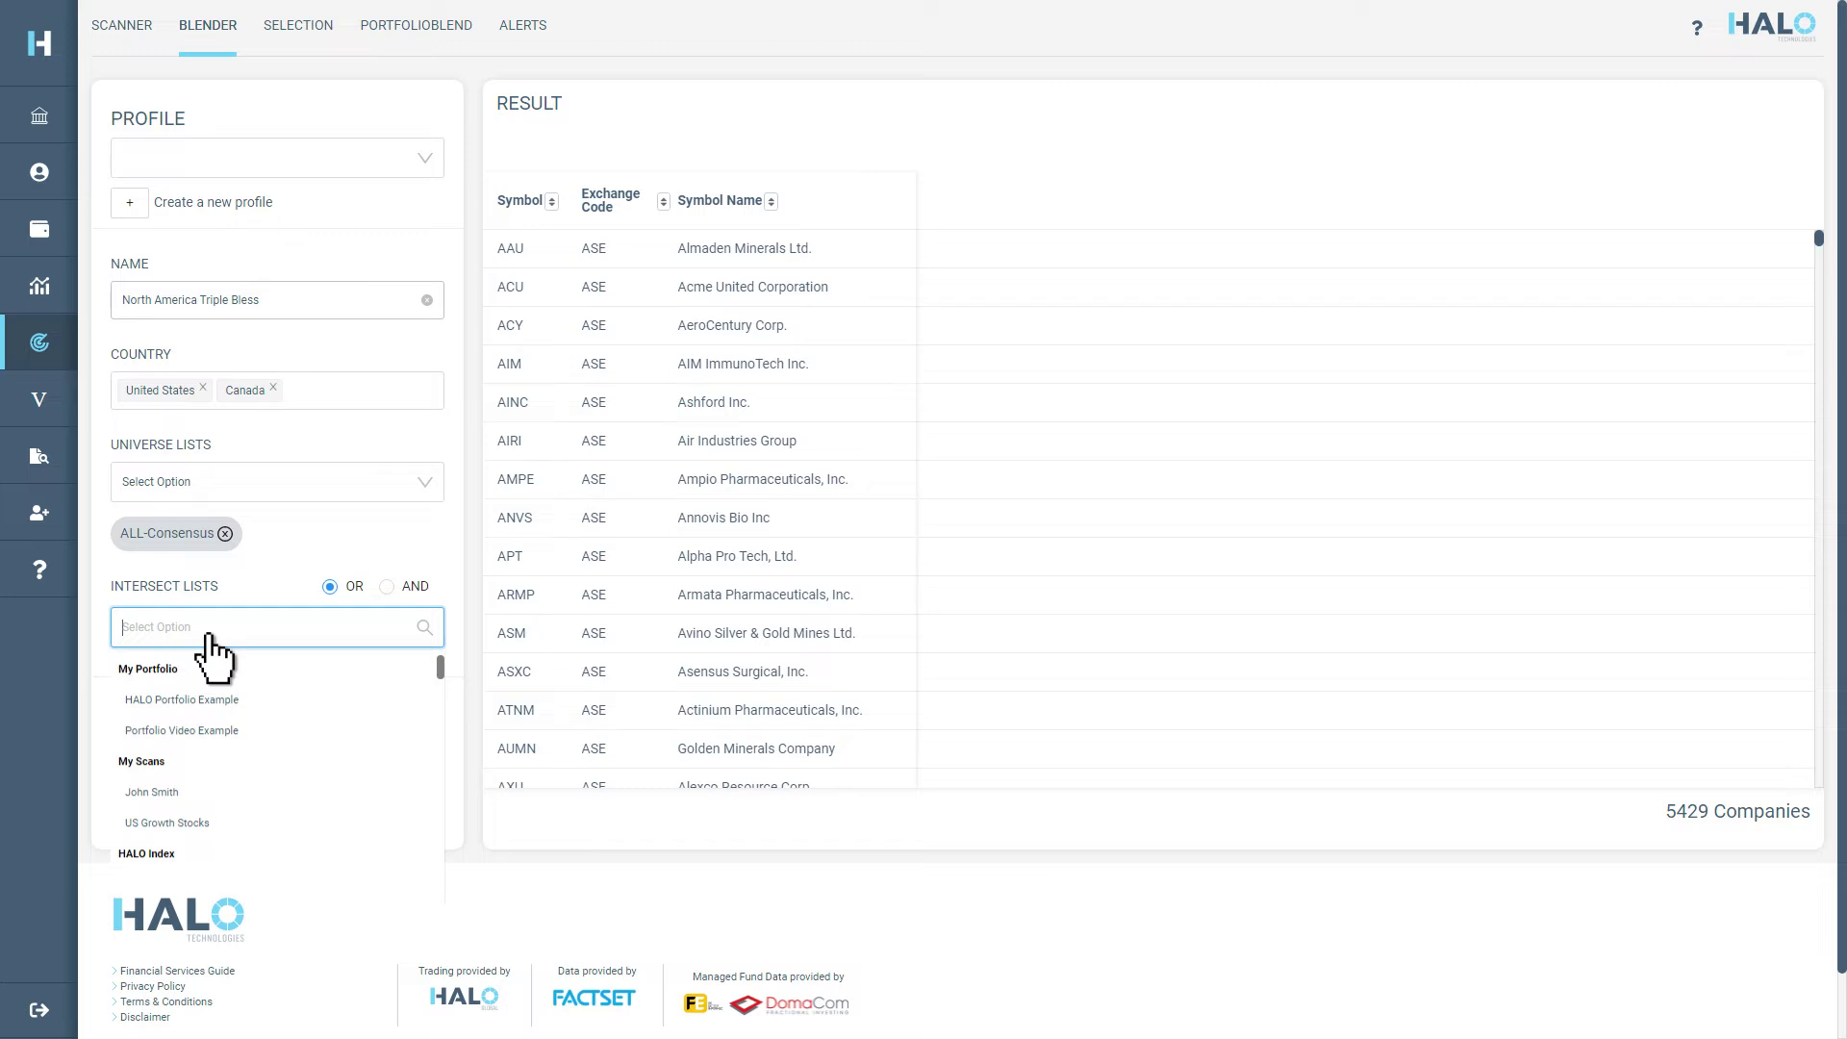
{"action": "left_click_drag", "start_coordinate": [441, 667], "coordinate": [438, 719]}
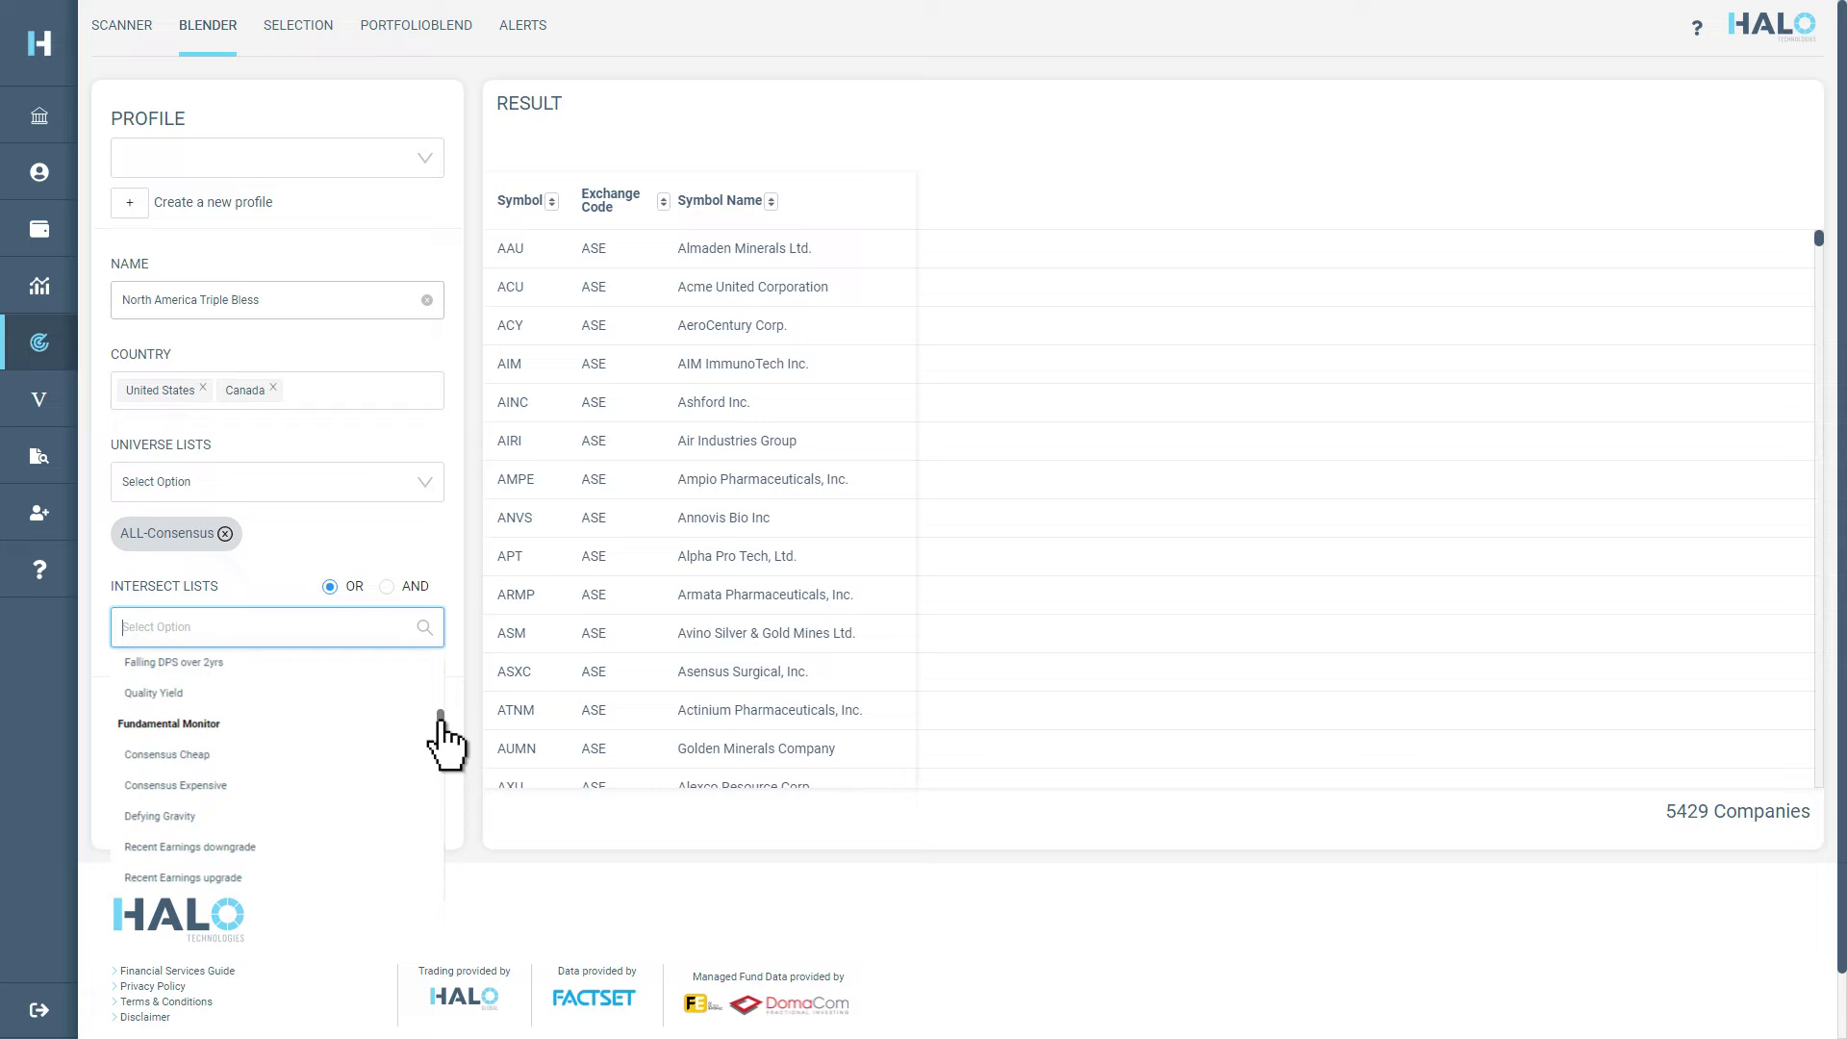
{"action": "left_click", "coordinate": [210, 754]}
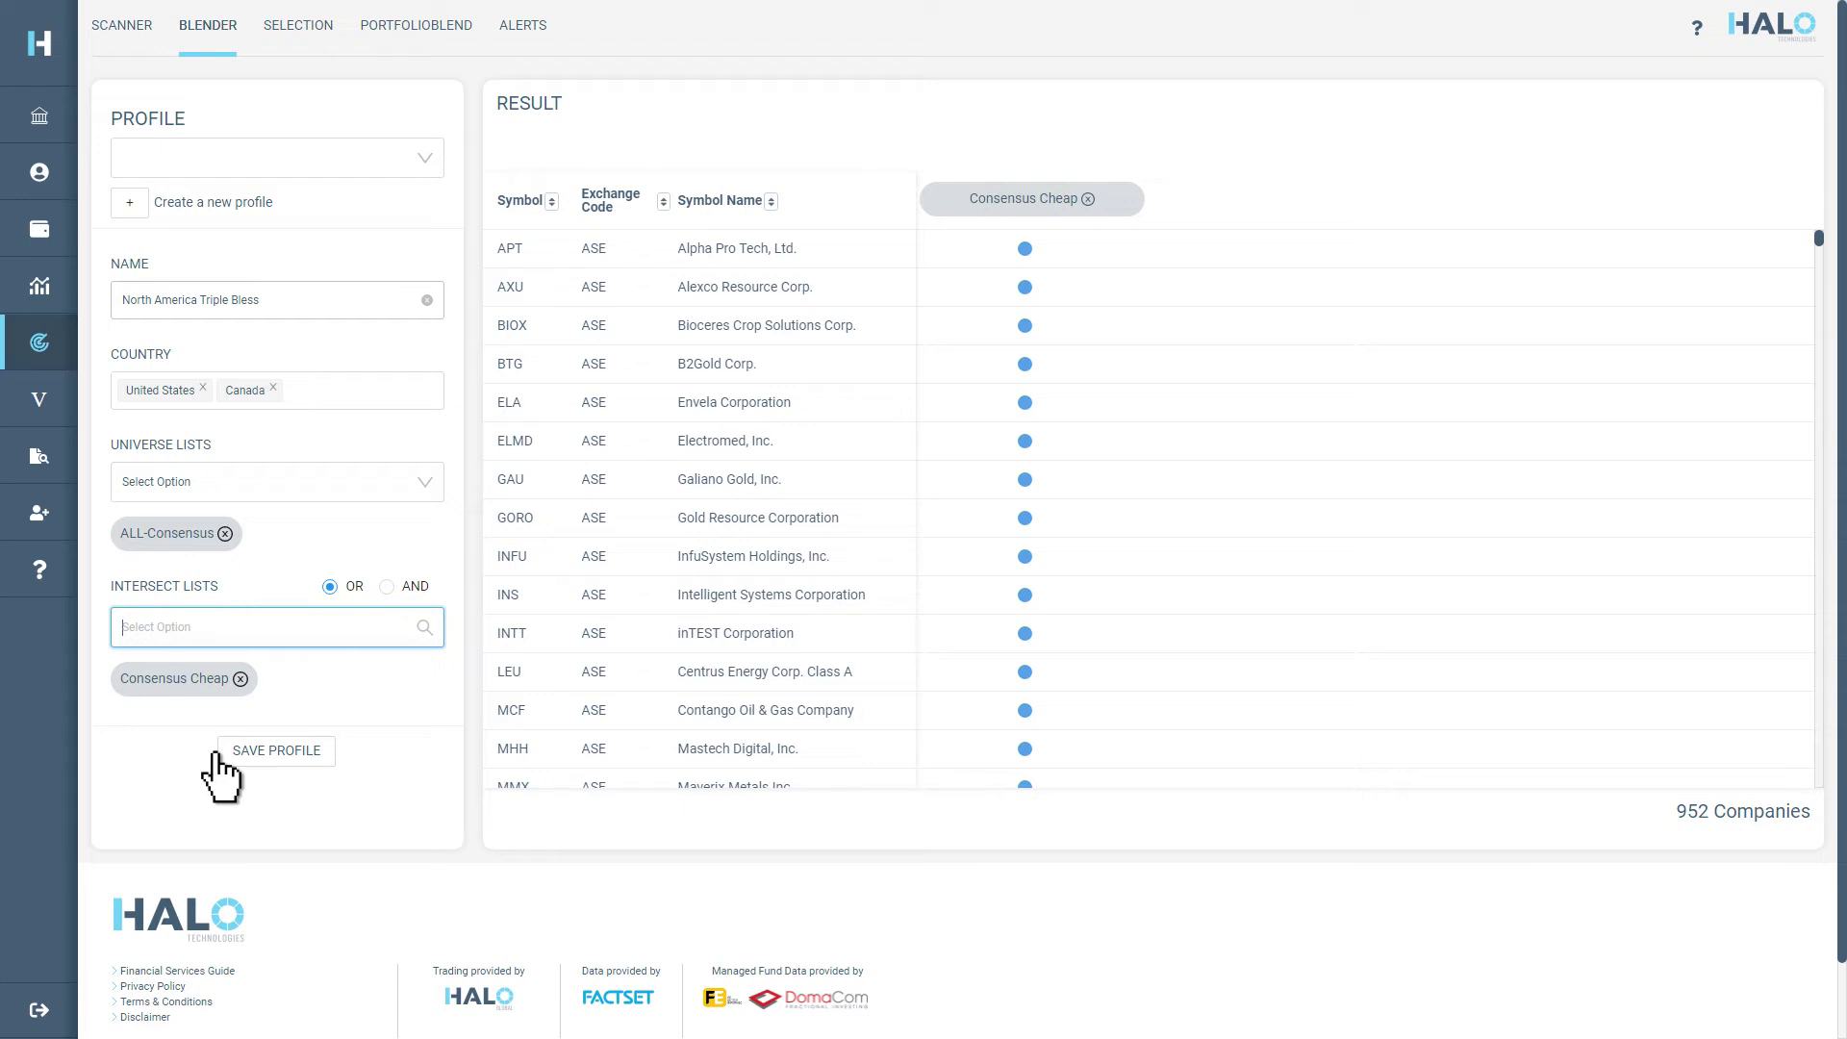
{"action": "left_click", "coordinate": [217, 632]}
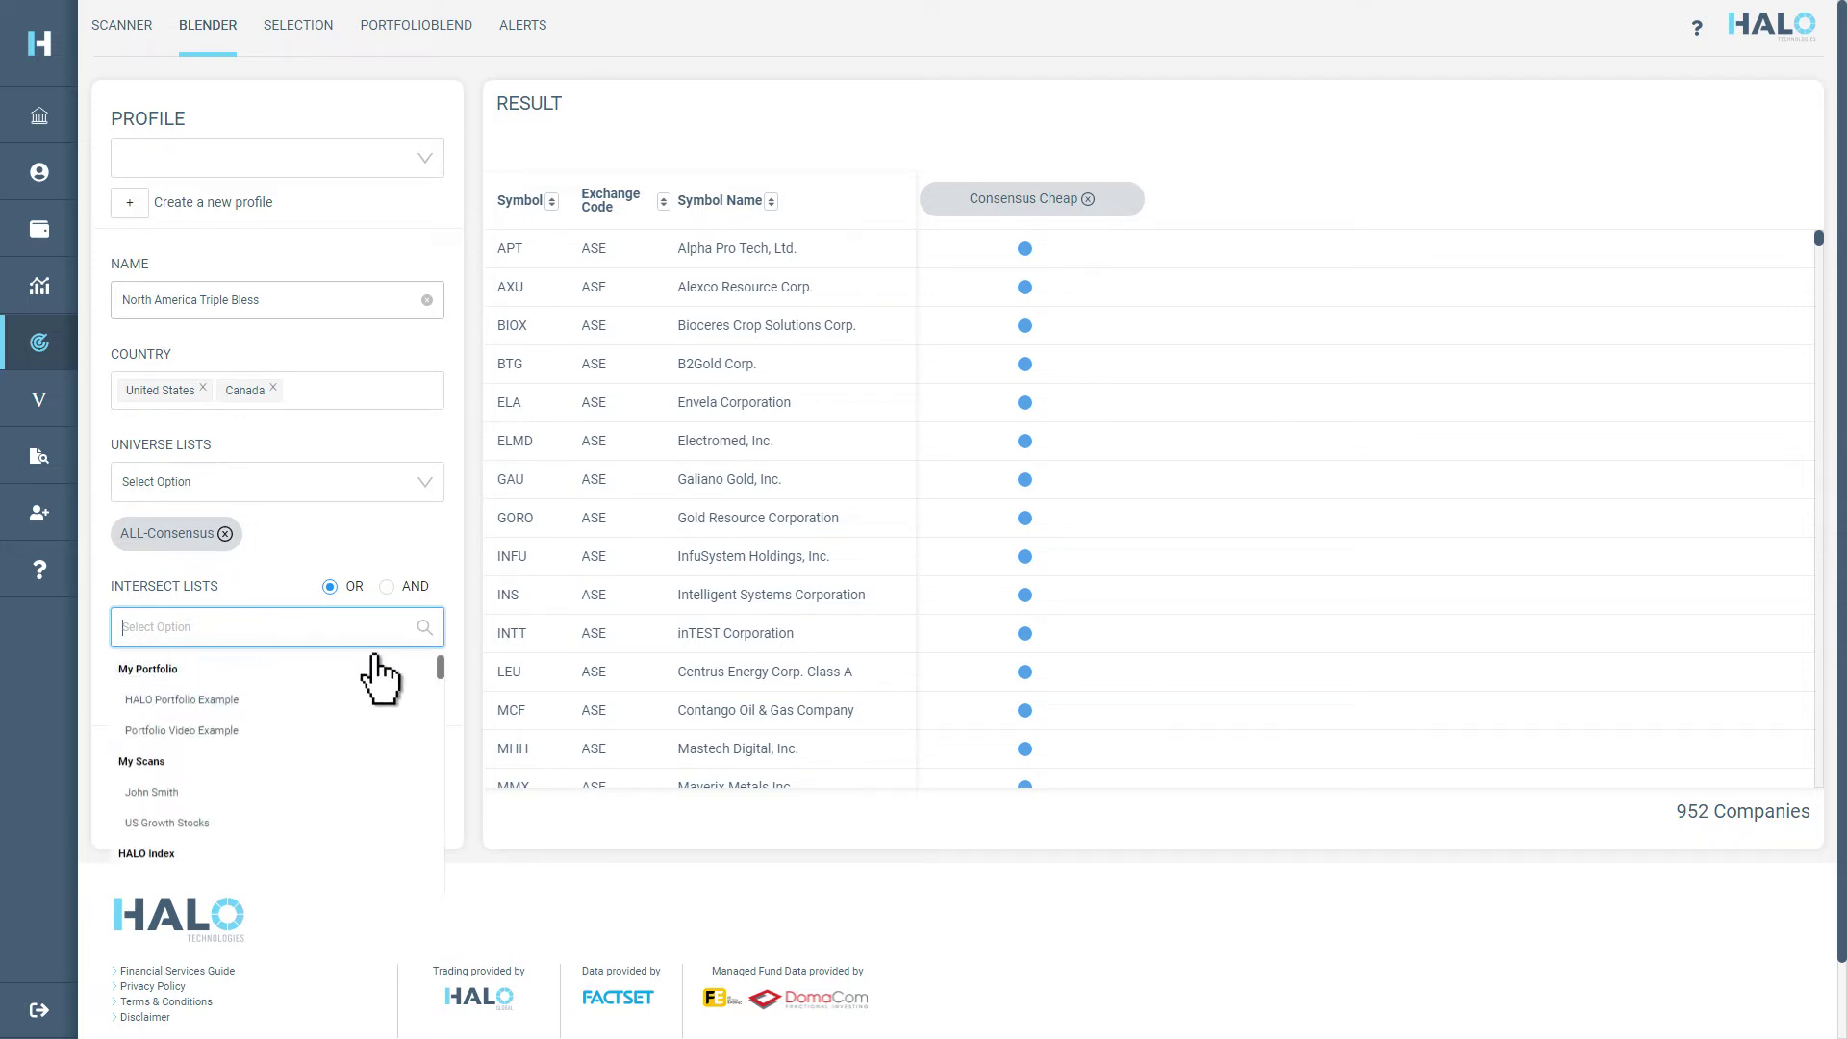
Add Fakey Shakey - Long as an intersect list and require AND, leaving 166 companies
{"action": "left_click_drag", "start_coordinate": [439, 667], "coordinate": [440, 760]}
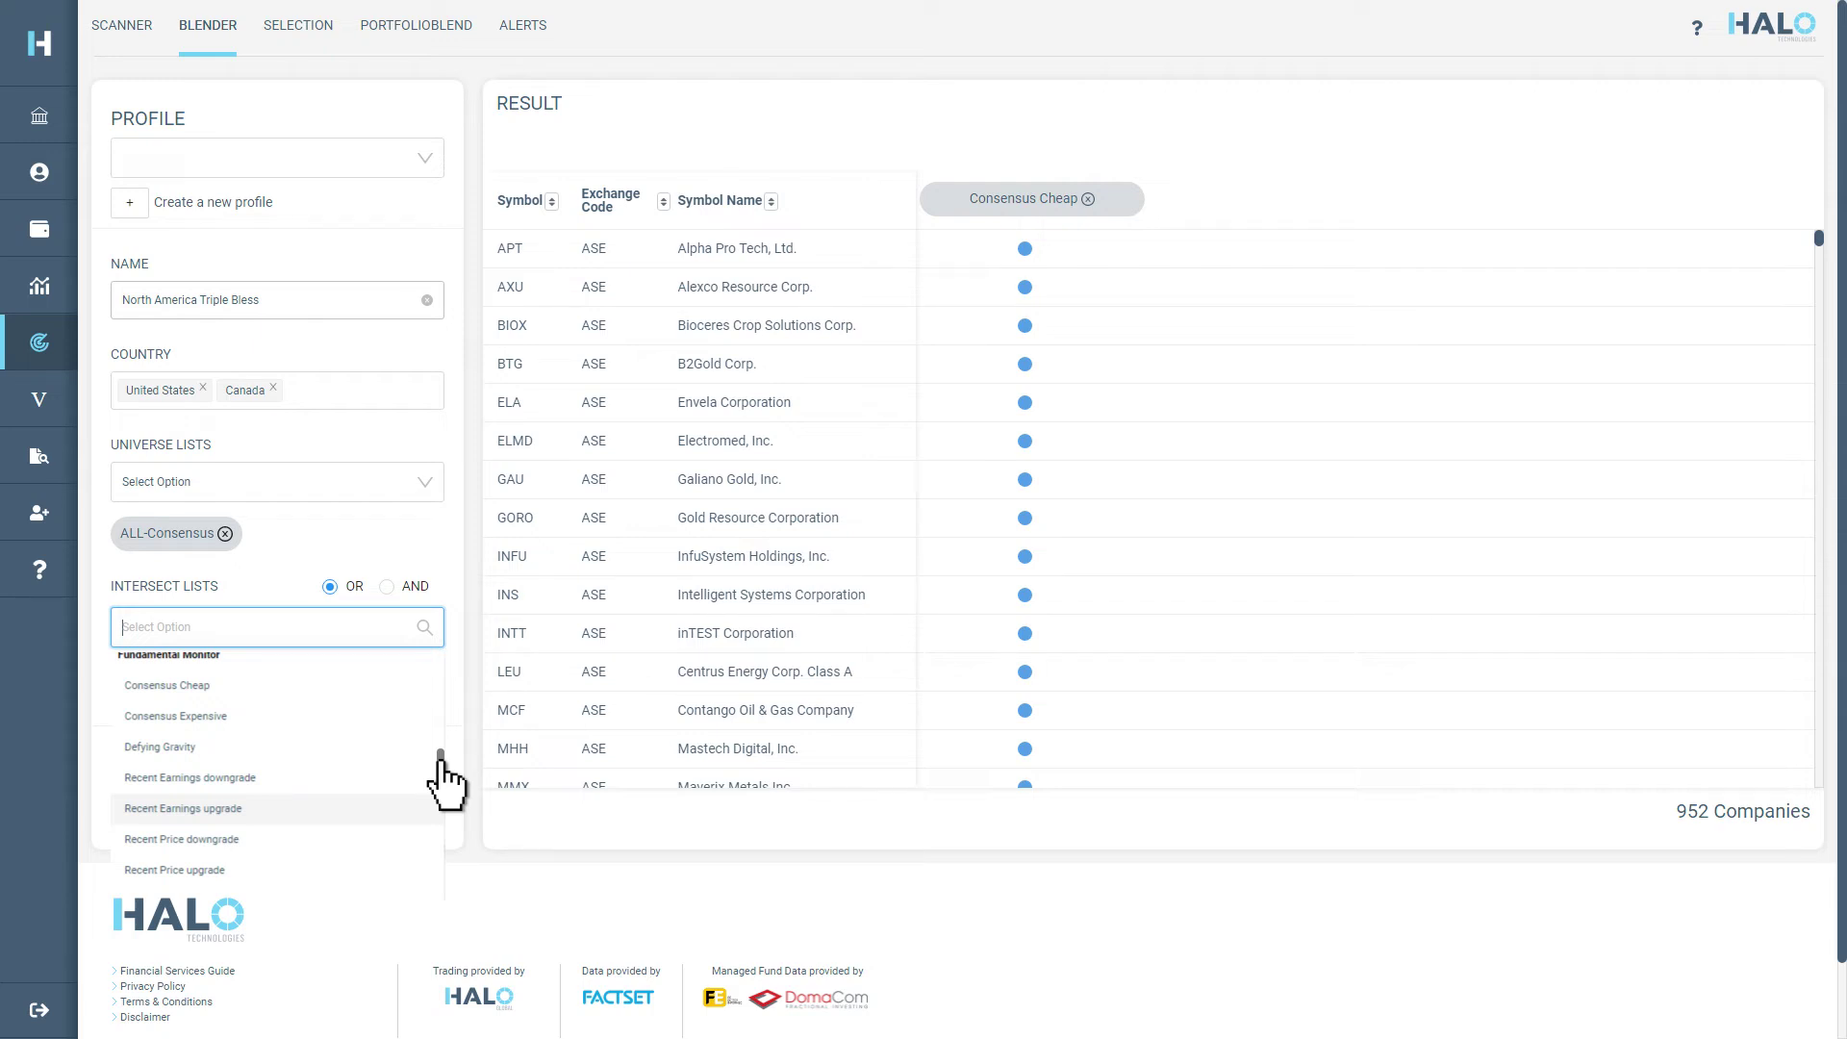
{"action": "left_click_drag", "start_coordinate": [441, 759], "coordinate": [444, 783]}
{"action": "left_click", "coordinate": [371, 804]}
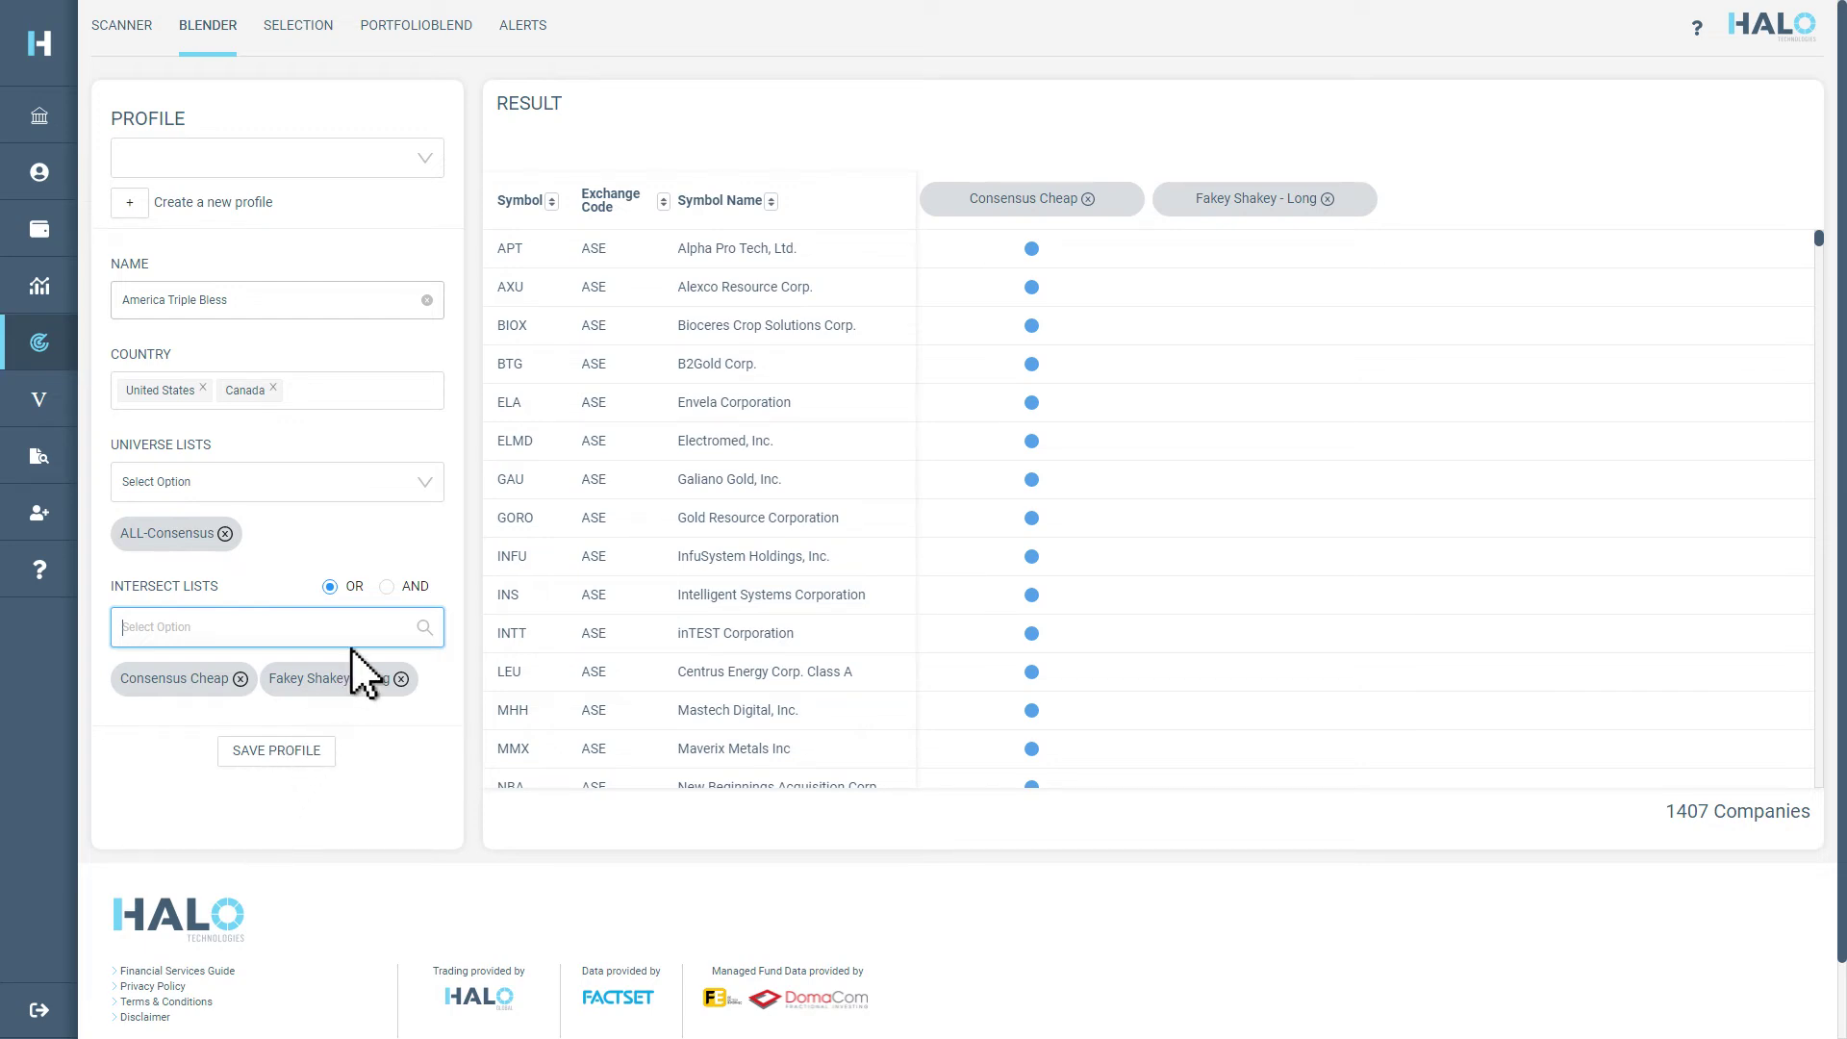
{"action": "left_click", "coordinate": [398, 588]}
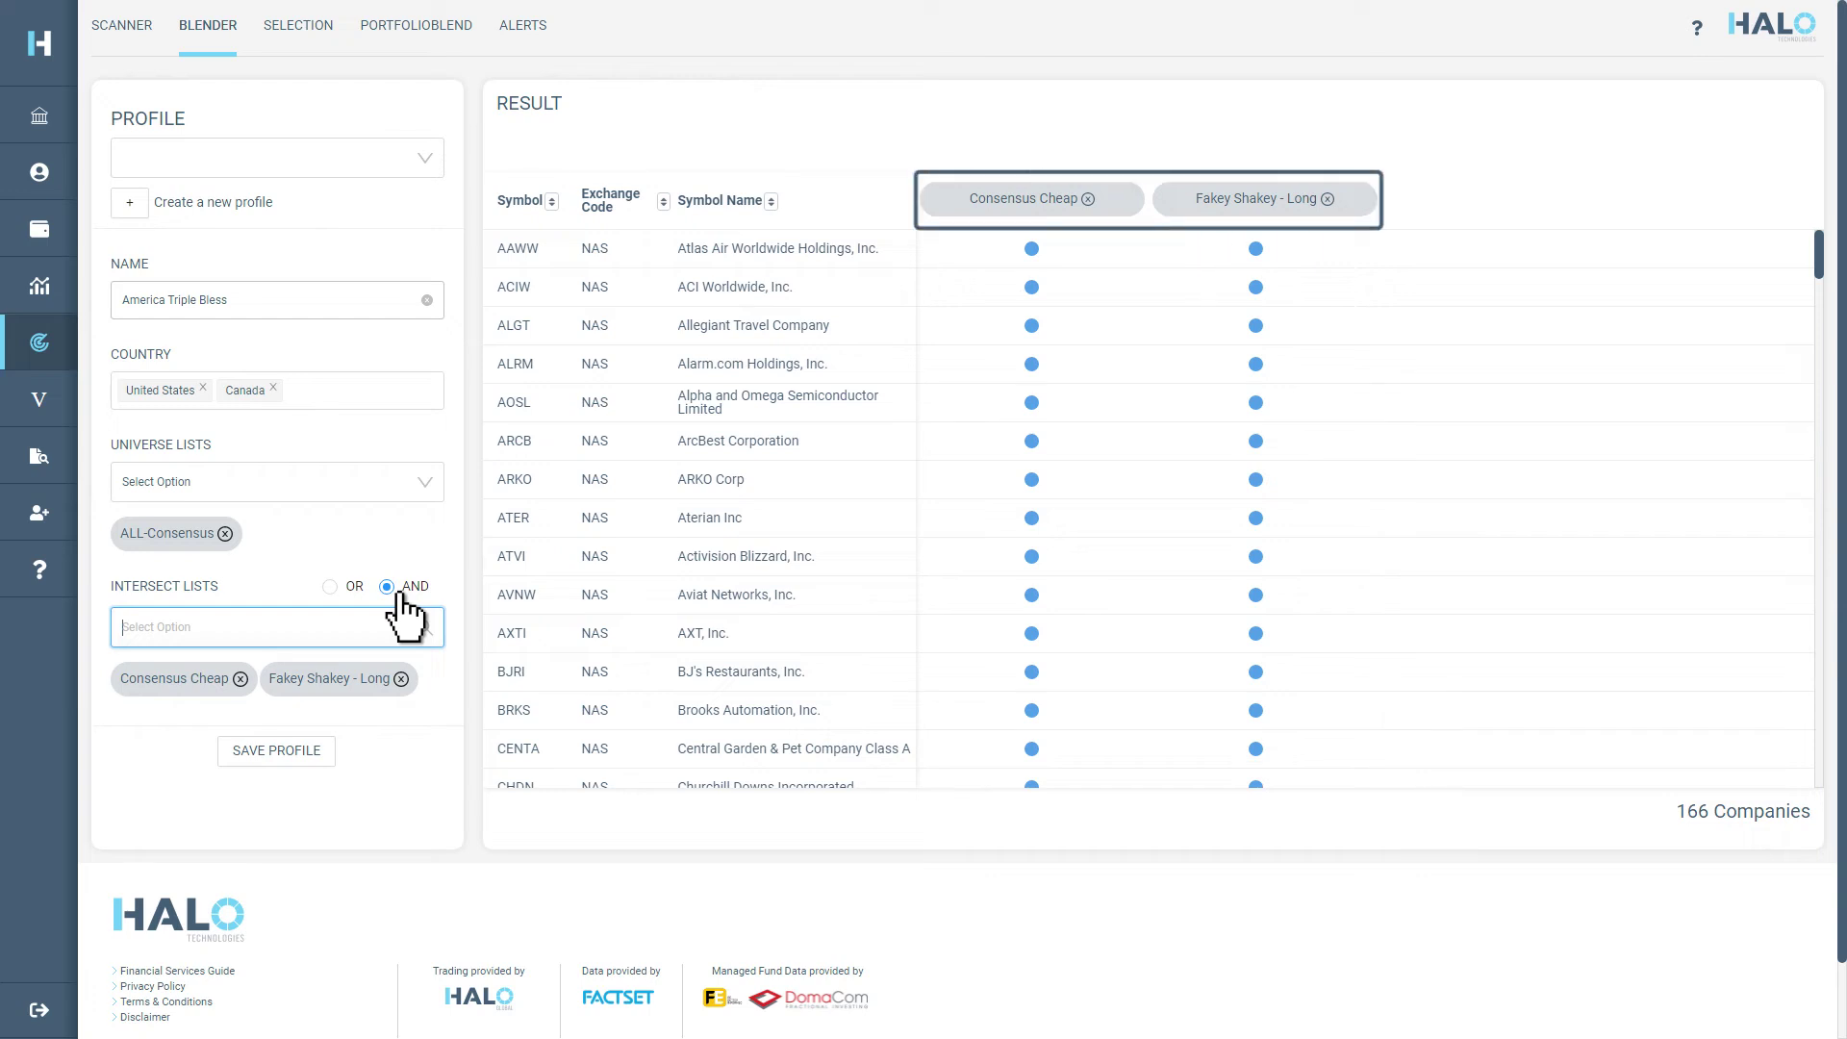
Add Recent Earnings upgrade as a third intersect list, narrowing results to 48 companies
{"action": "left_click", "coordinate": [206, 633]}
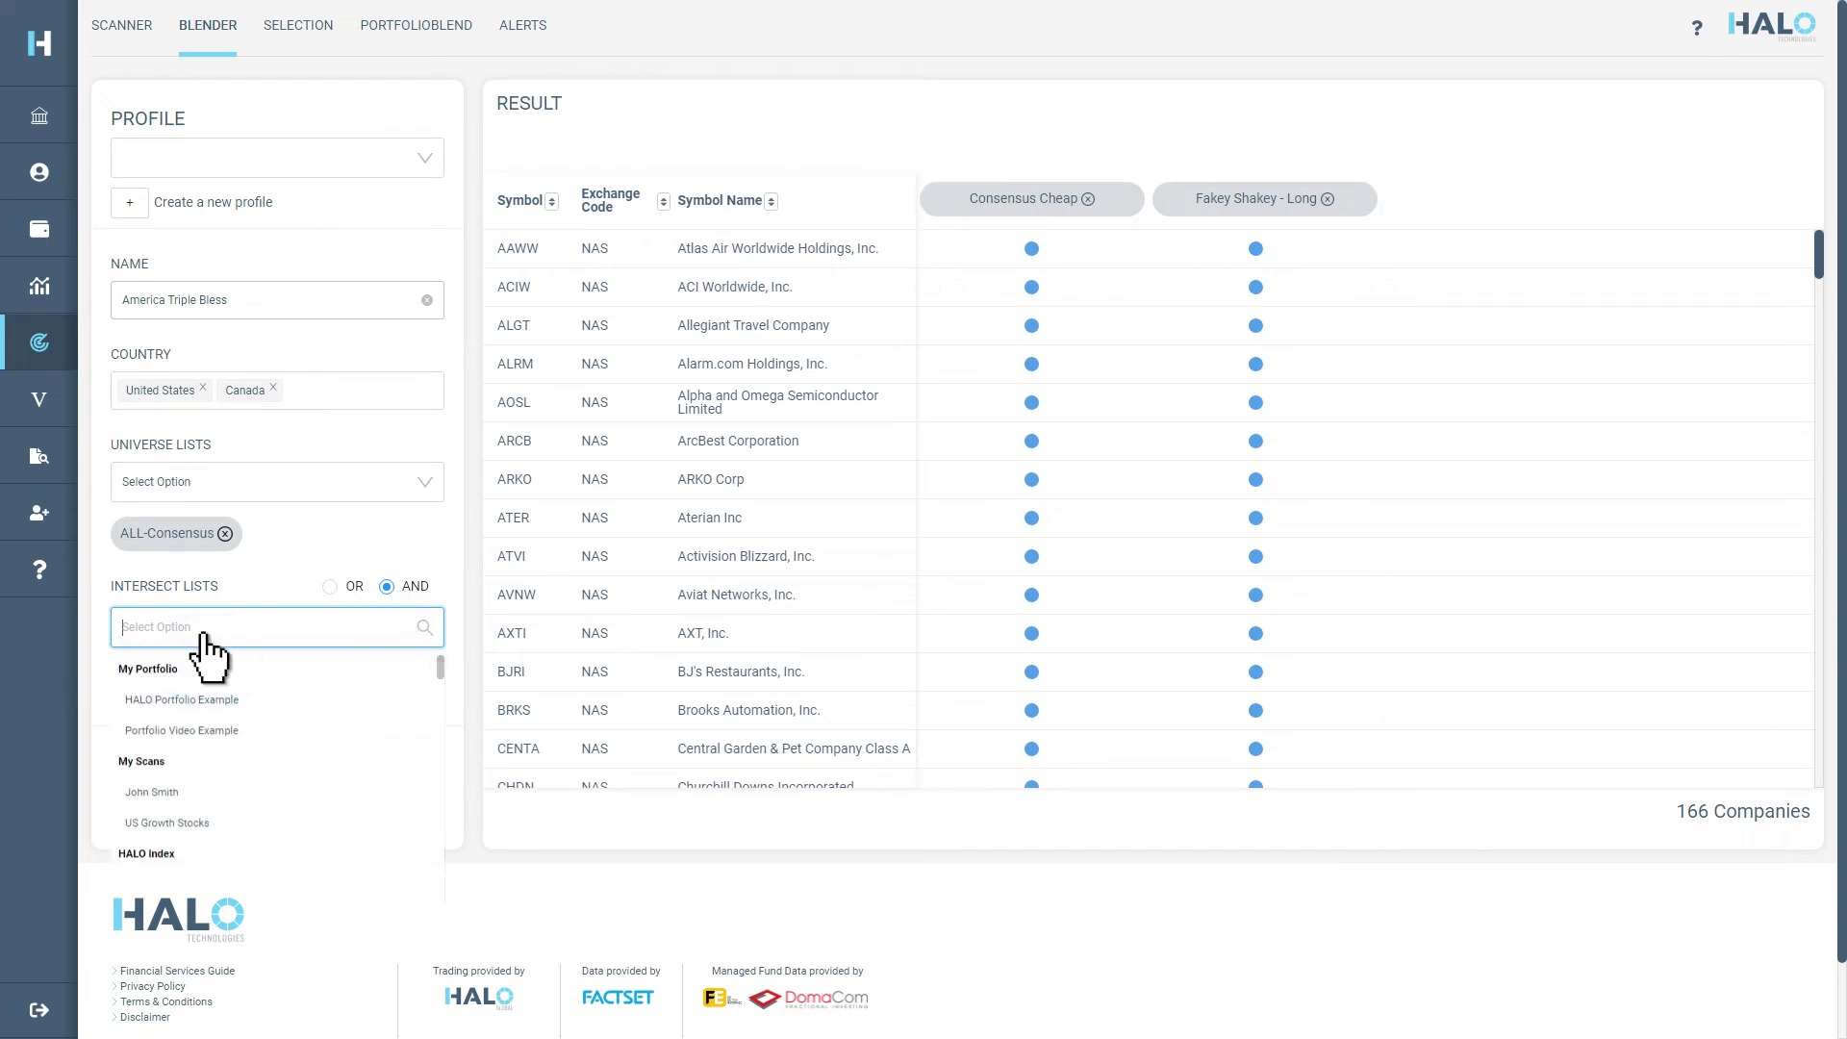
{"action": "left_click_drag", "start_coordinate": [438, 667], "coordinate": [439, 864]}
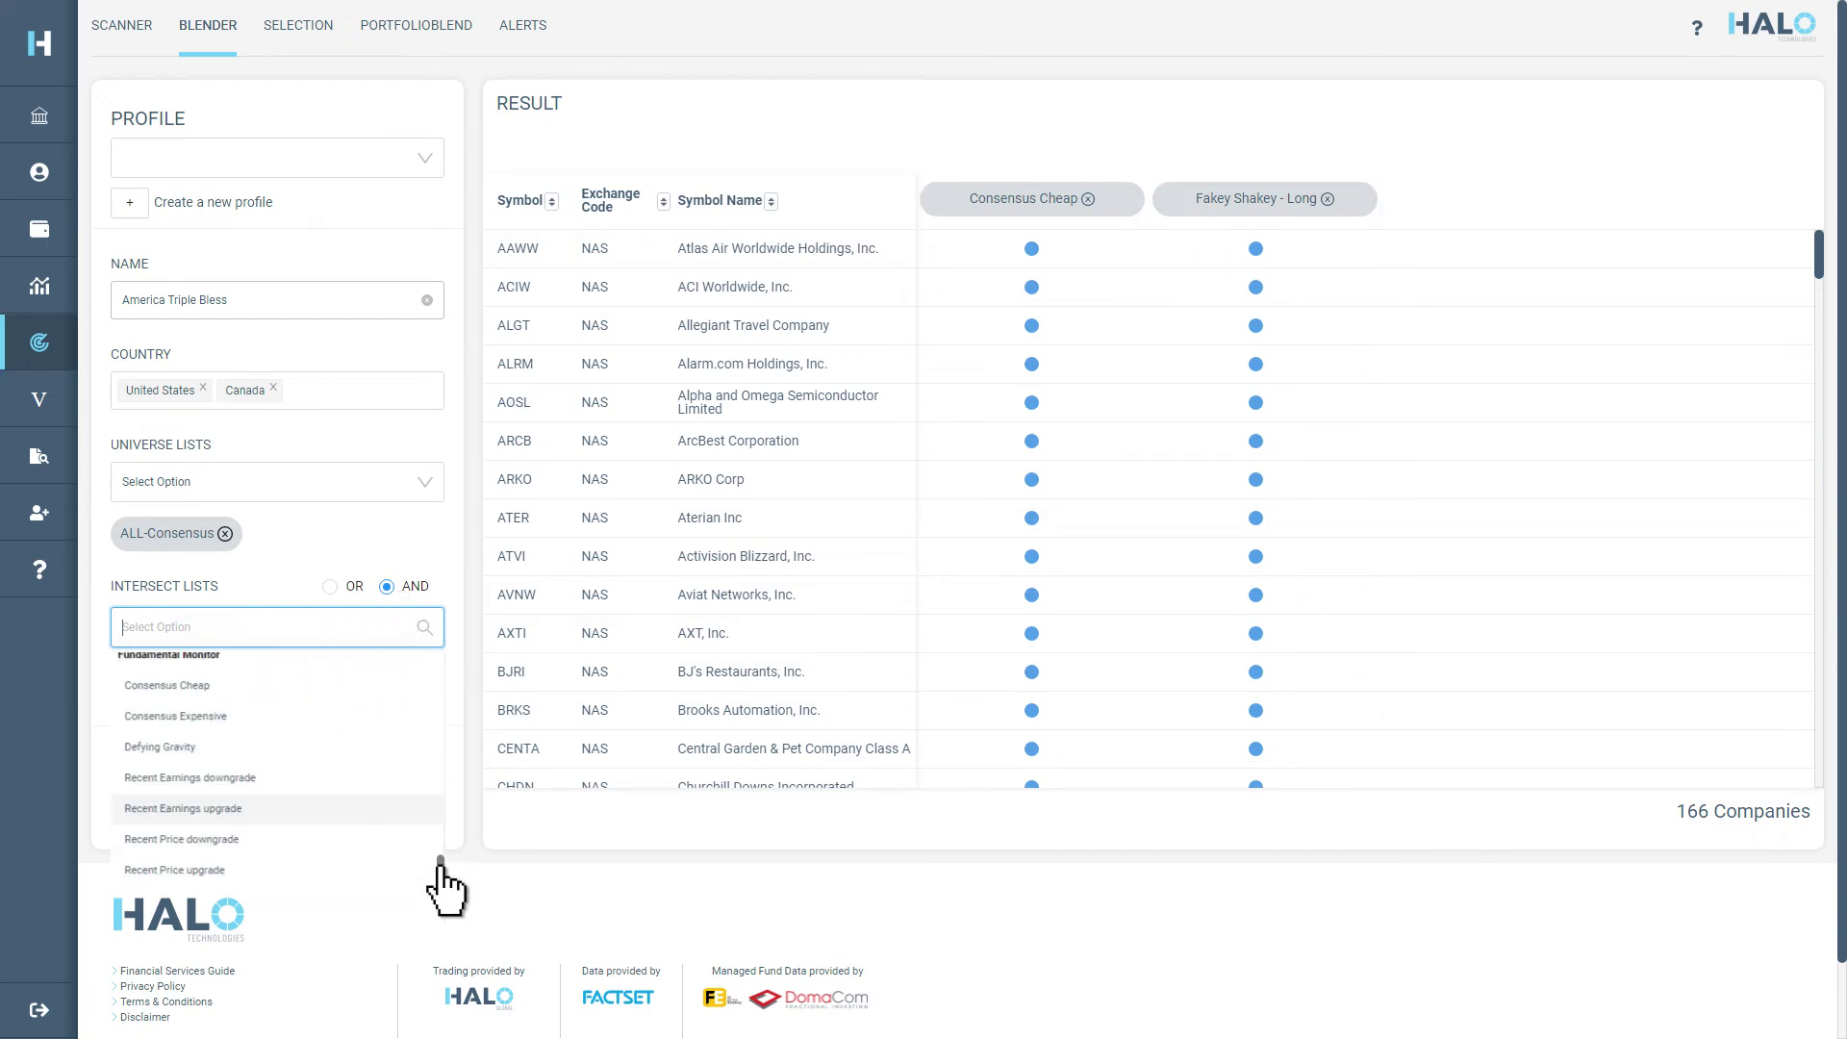
{"action": "left_click", "coordinate": [248, 809]}
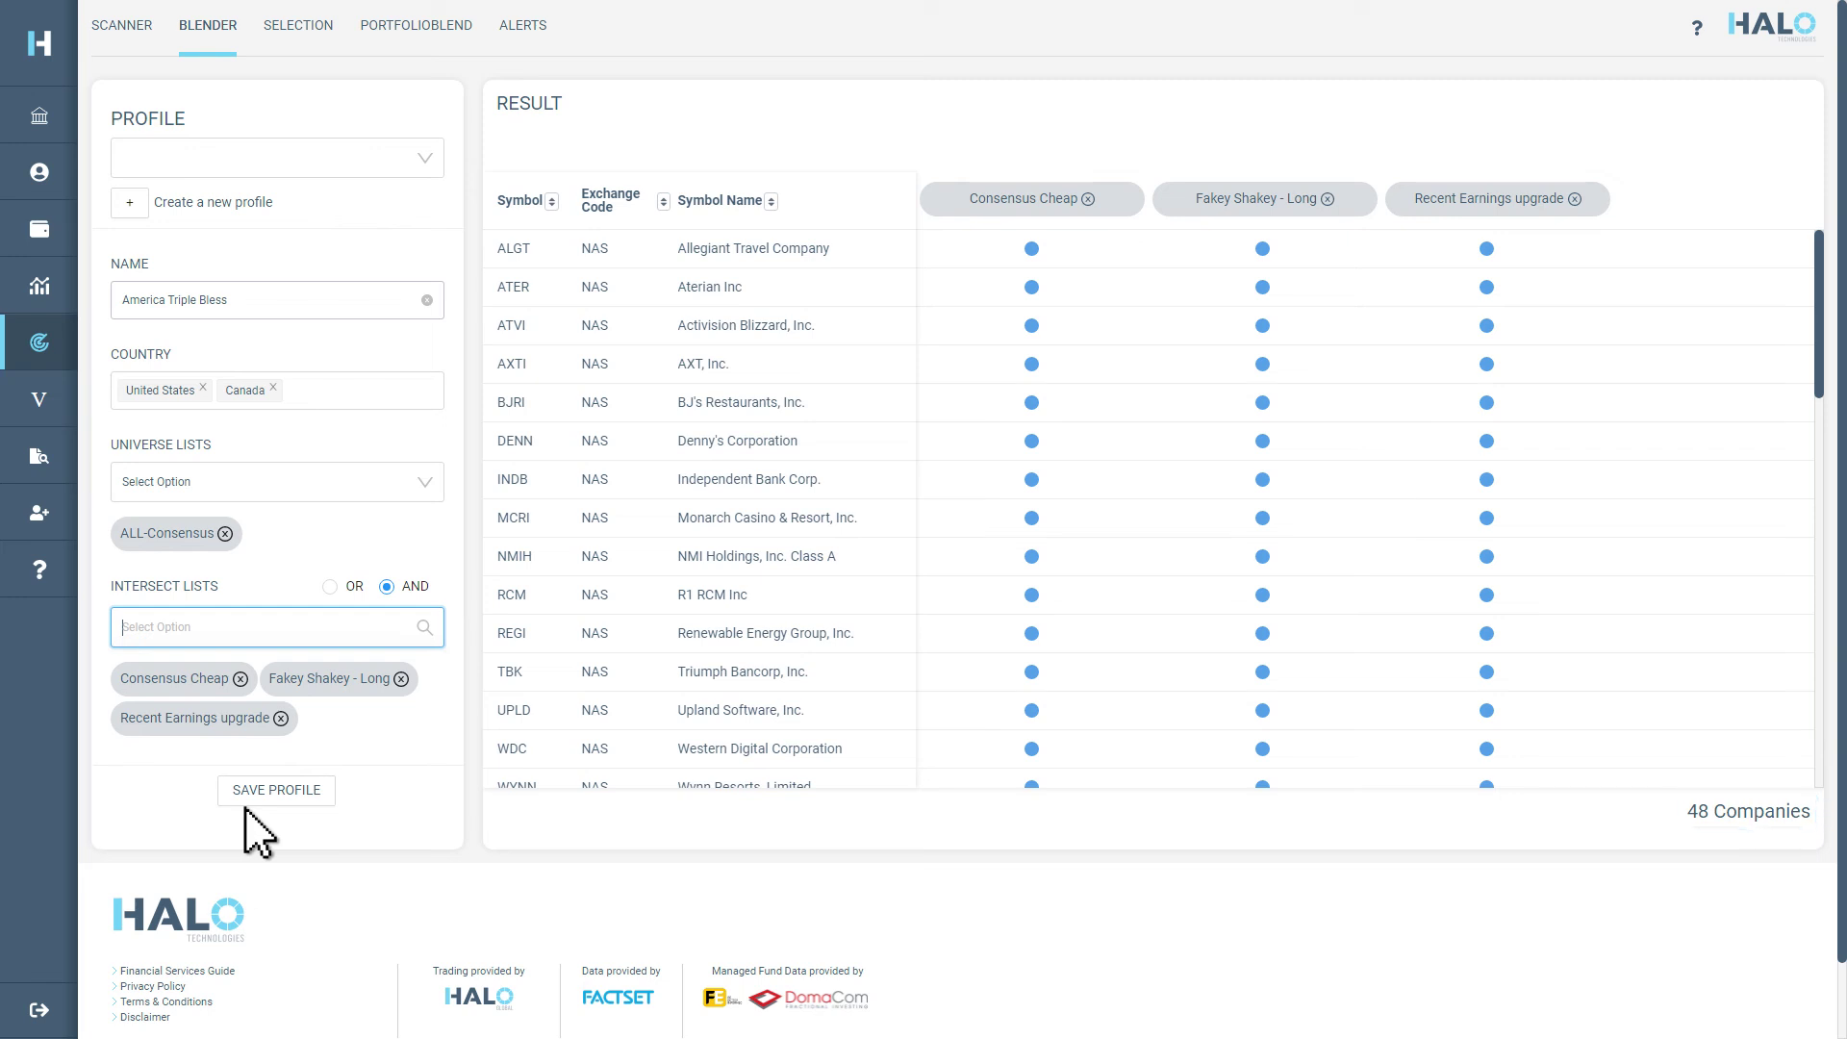
Save the America Triple Bless Blender profile
{"action": "left_click", "coordinate": [256, 797]}
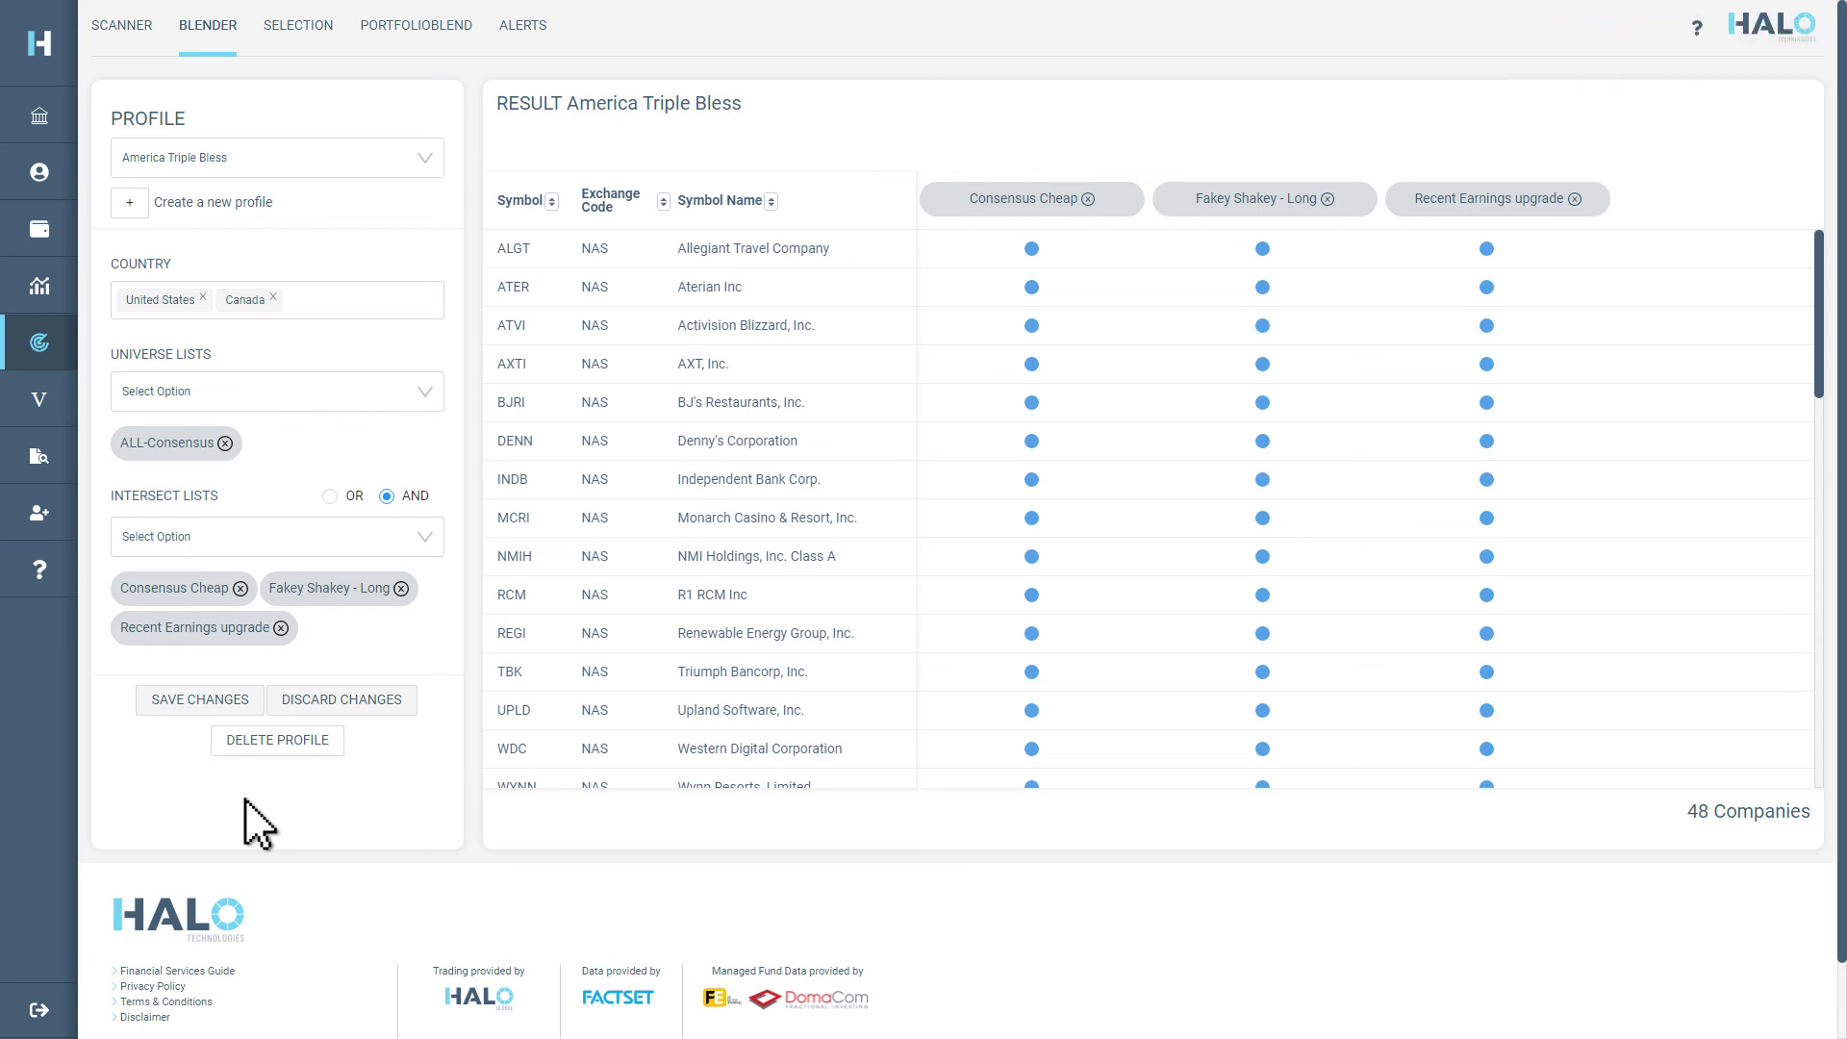
Load the America Triple Bless blend's stocks into the Company analysis view
{"action": "mouse_move", "coordinate": [54, 354]}
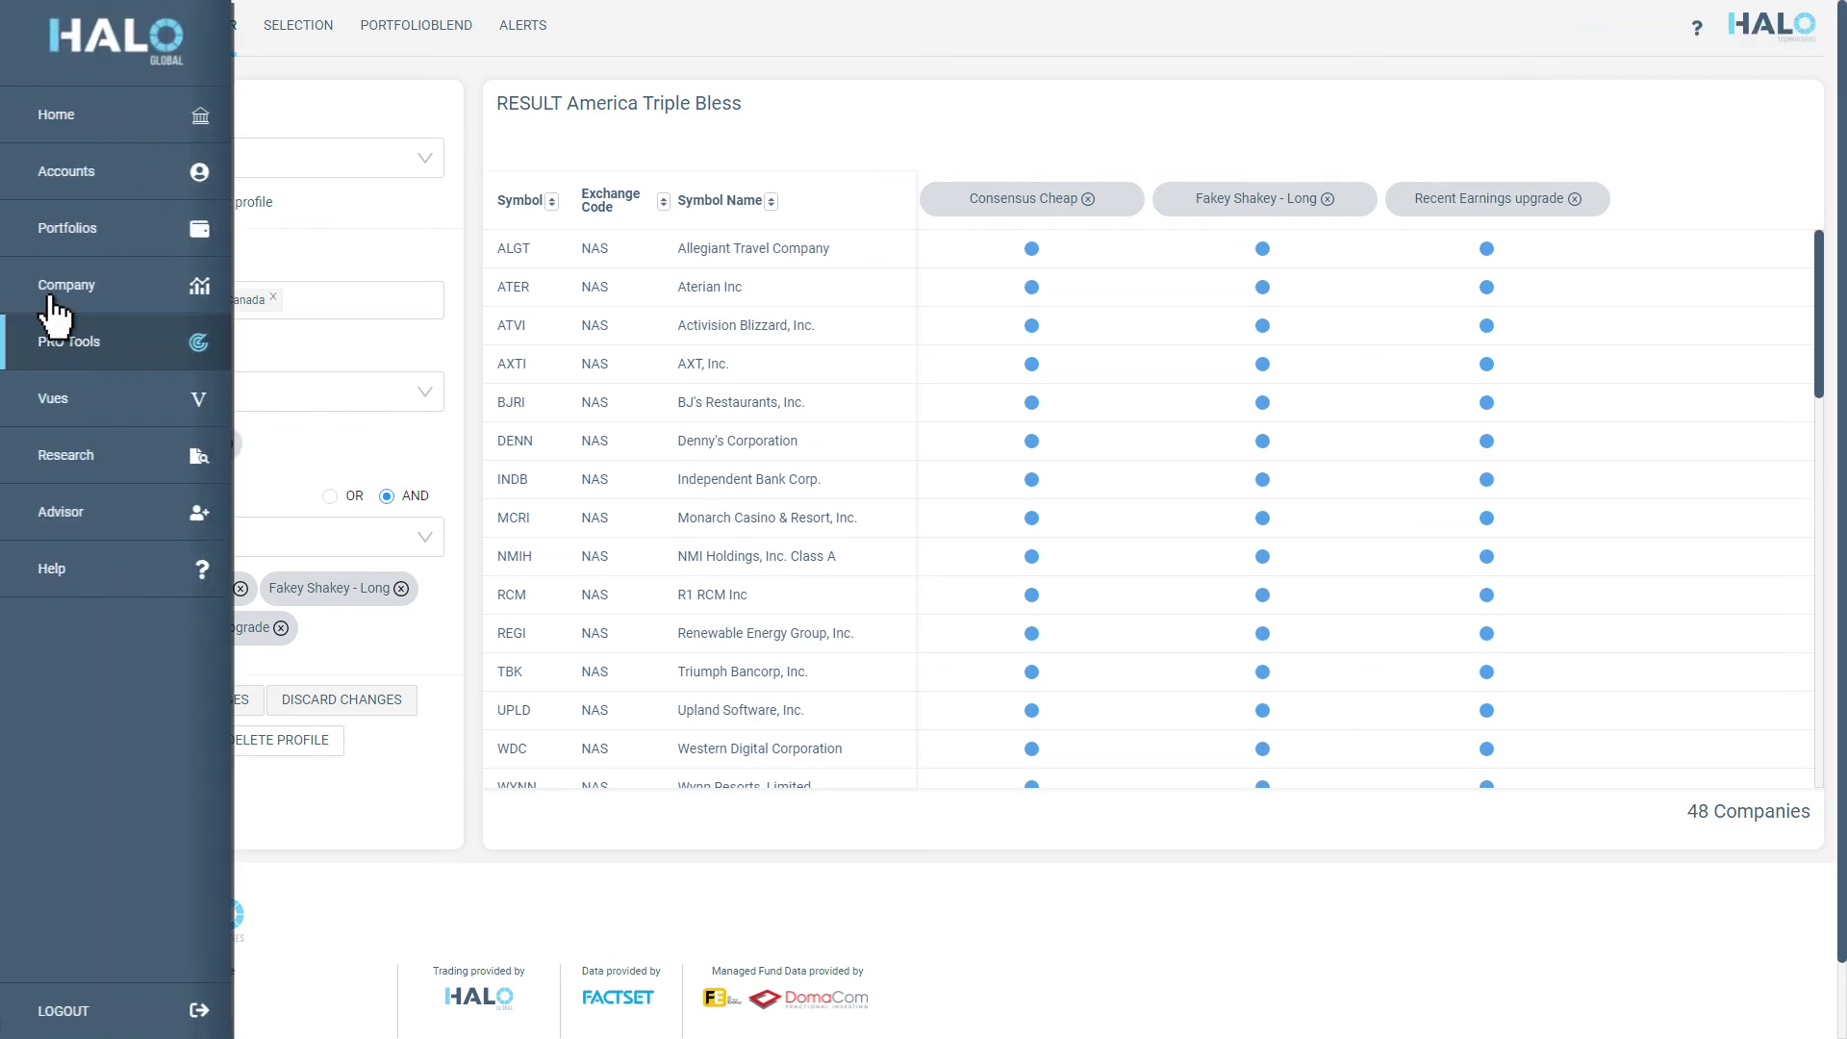
{"action": "left_click", "coordinate": [46, 294]}
{"action": "left_click", "coordinate": [134, 274]}
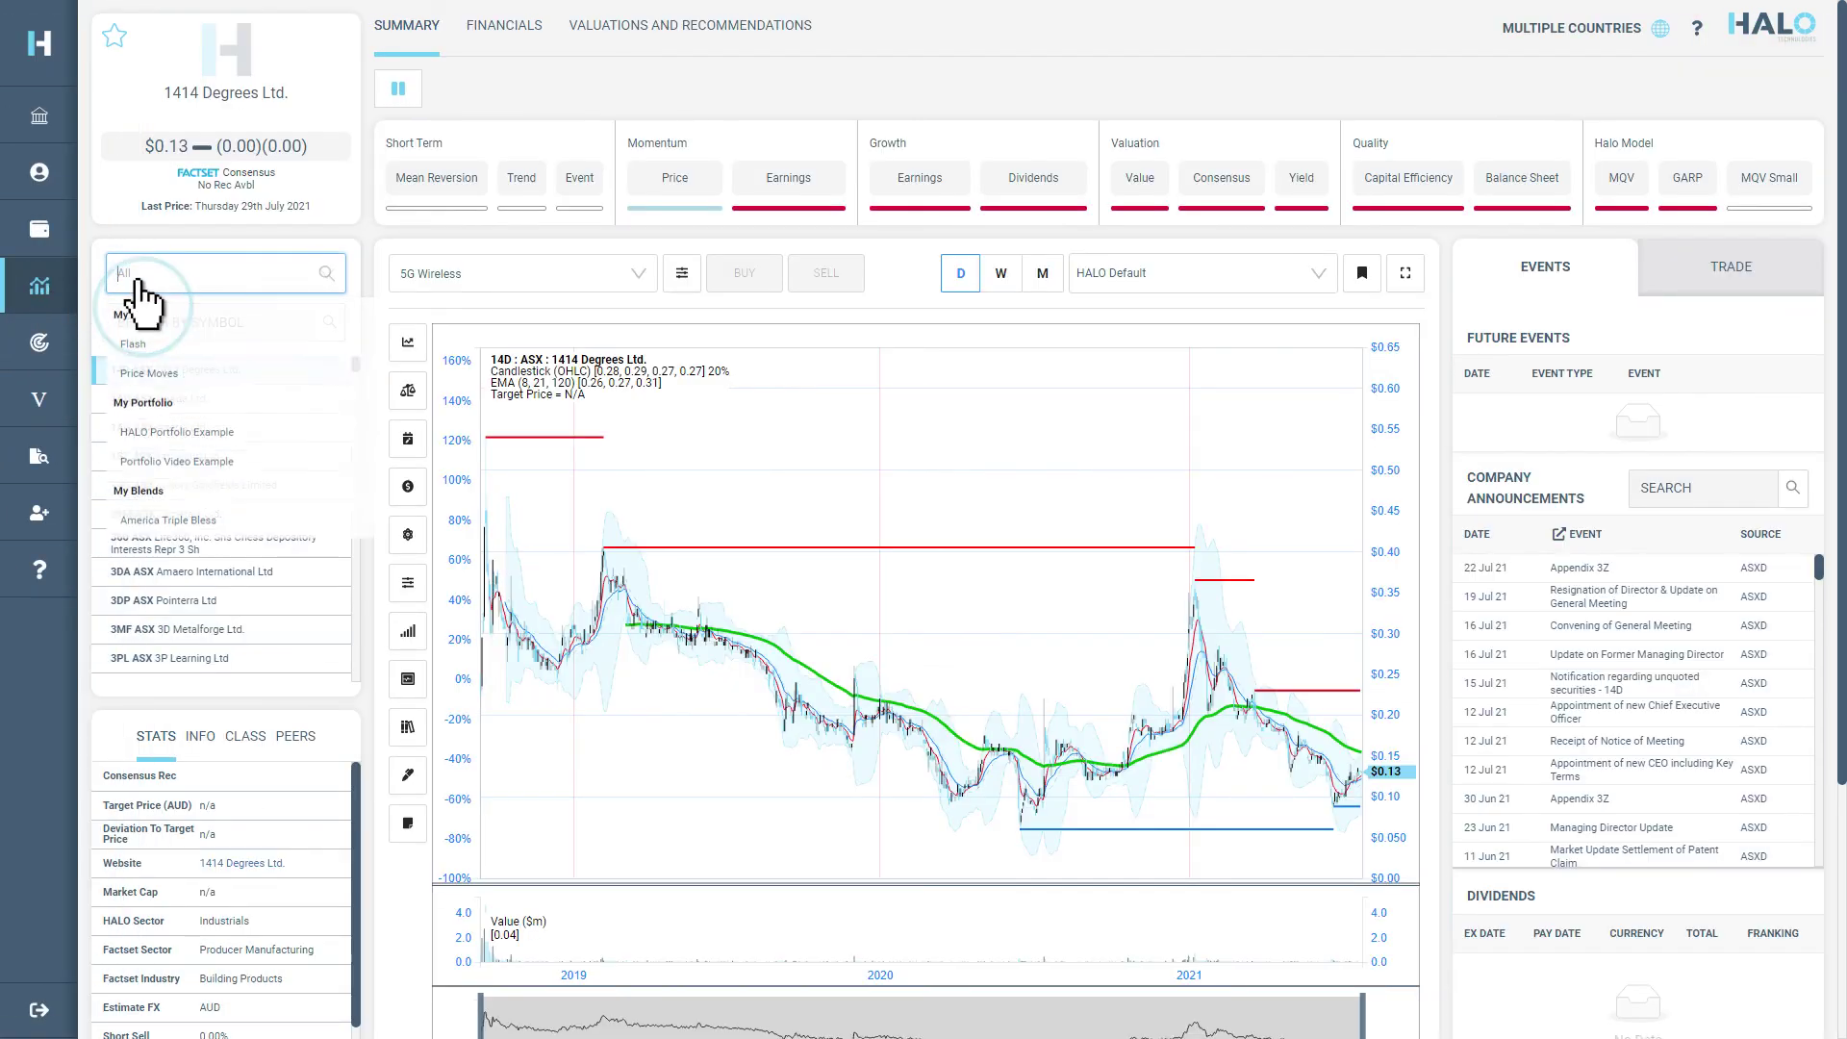
{"action": "left_click", "coordinate": [227, 535]}
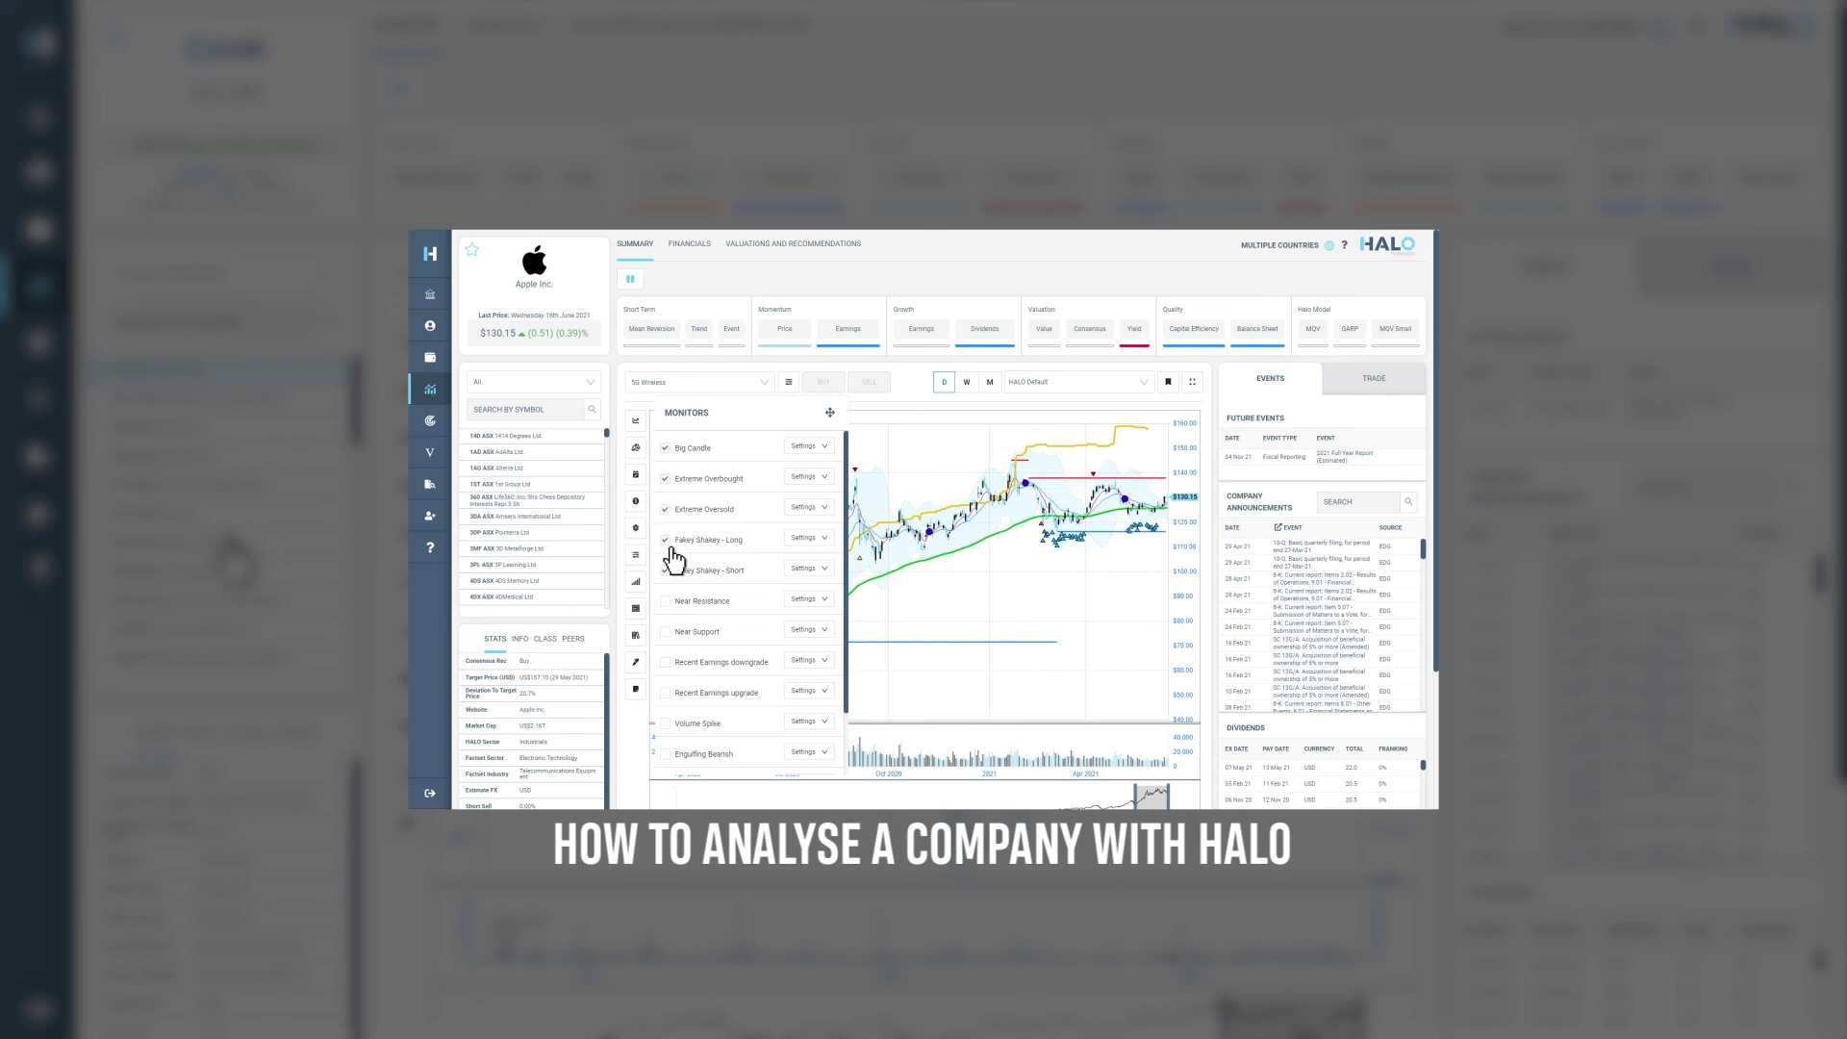
Enable an extra monitor on the company chart and scroll the Monitors list
{"action": "left_click", "coordinate": [665, 662]}
{"action": "scroll", "coordinate": [750, 596], "scroll_direction": "down", "scroll_amount": 1}
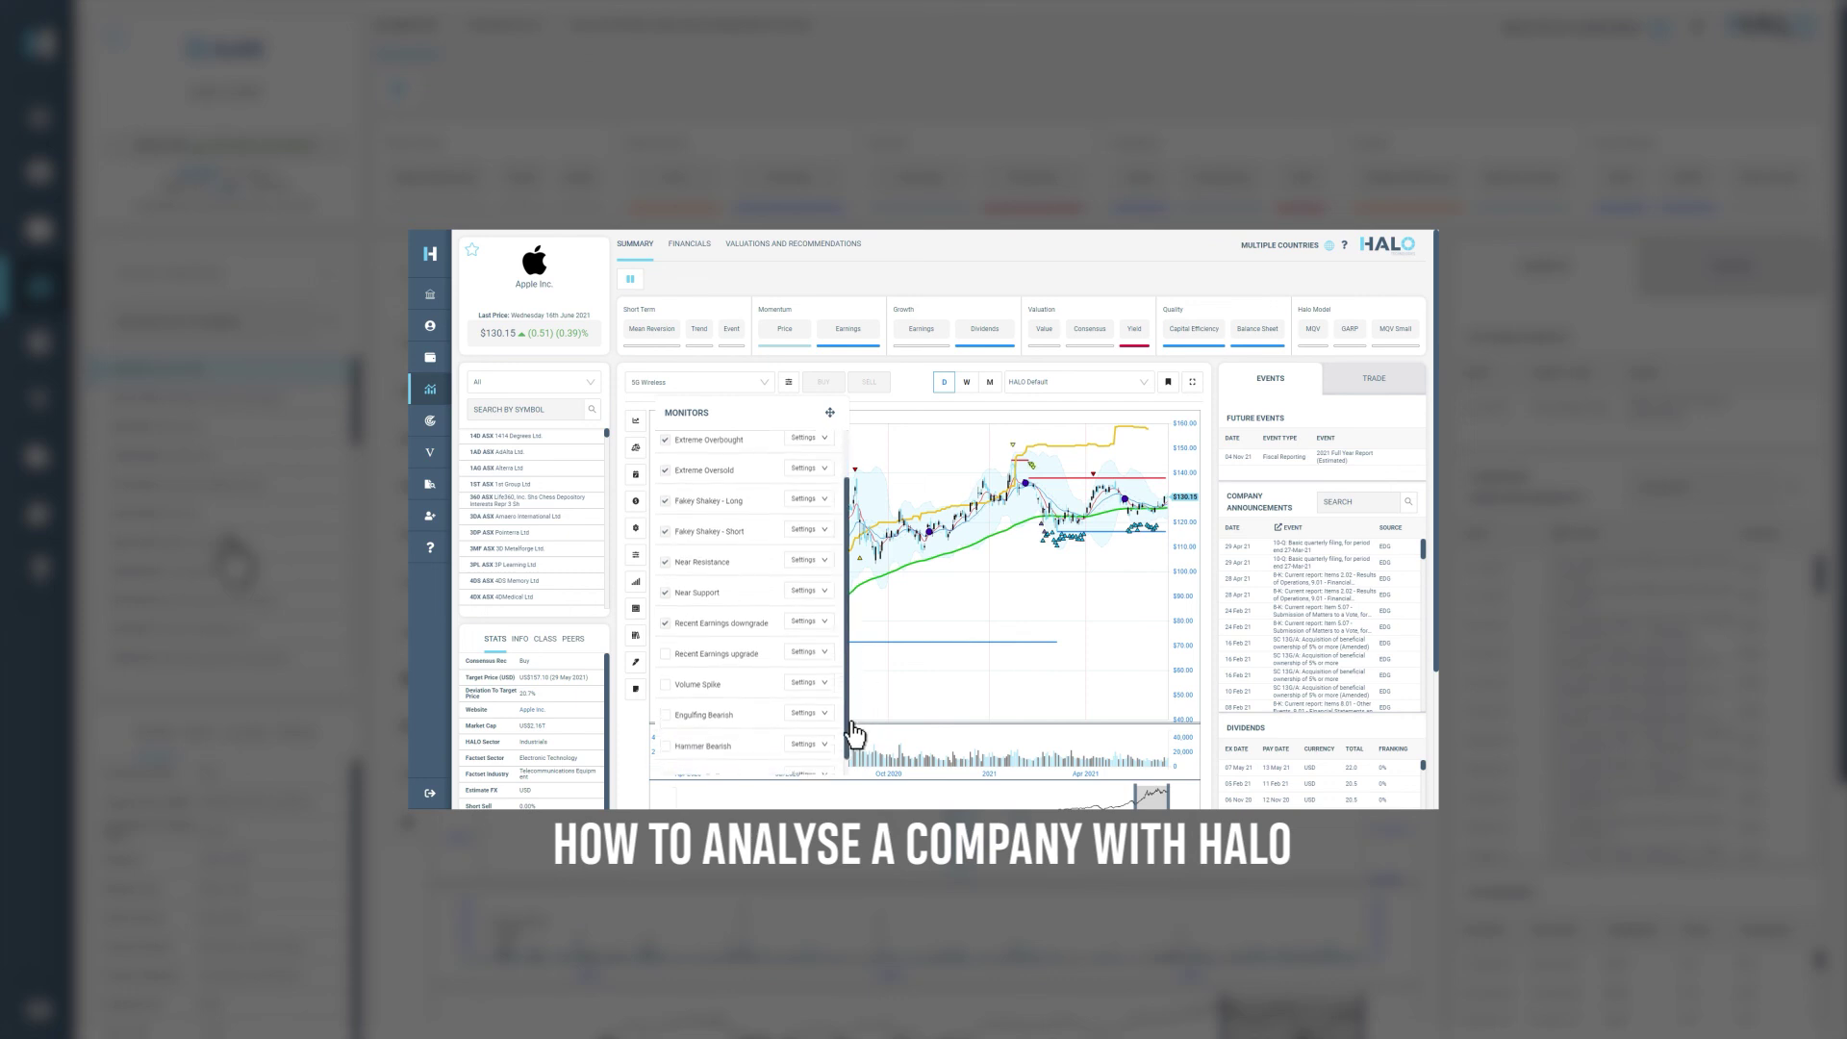